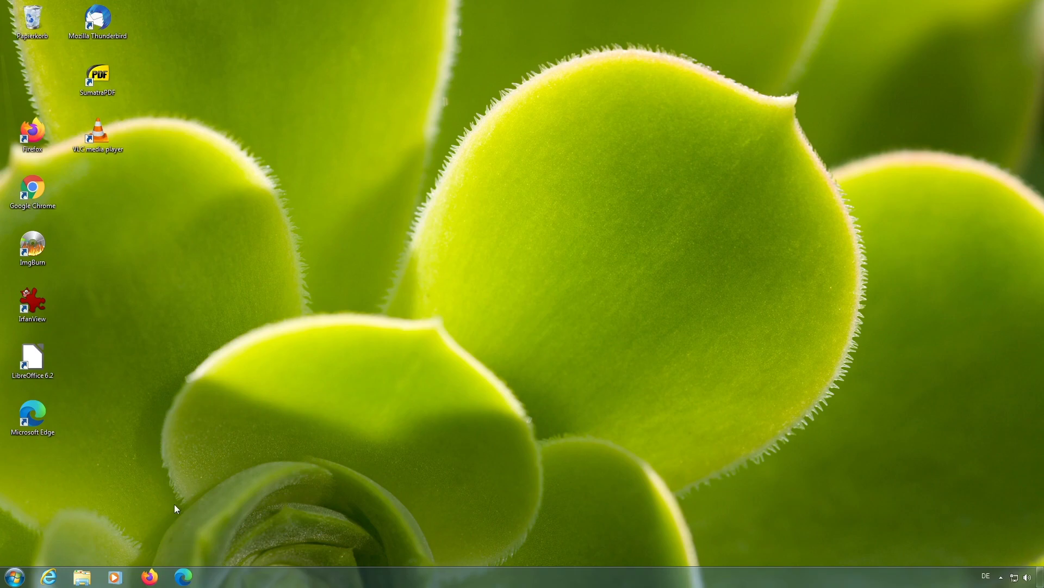
Open the NirSoft website in Firefox and find the ProduKey entry to open its download page
click(157, 578)
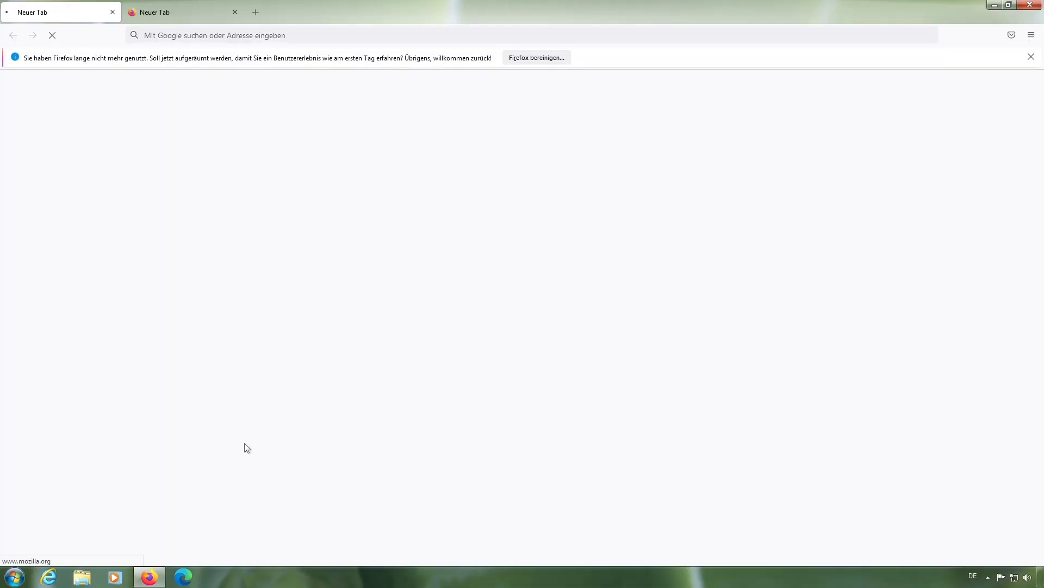
text(nirsoft)
key(Return)
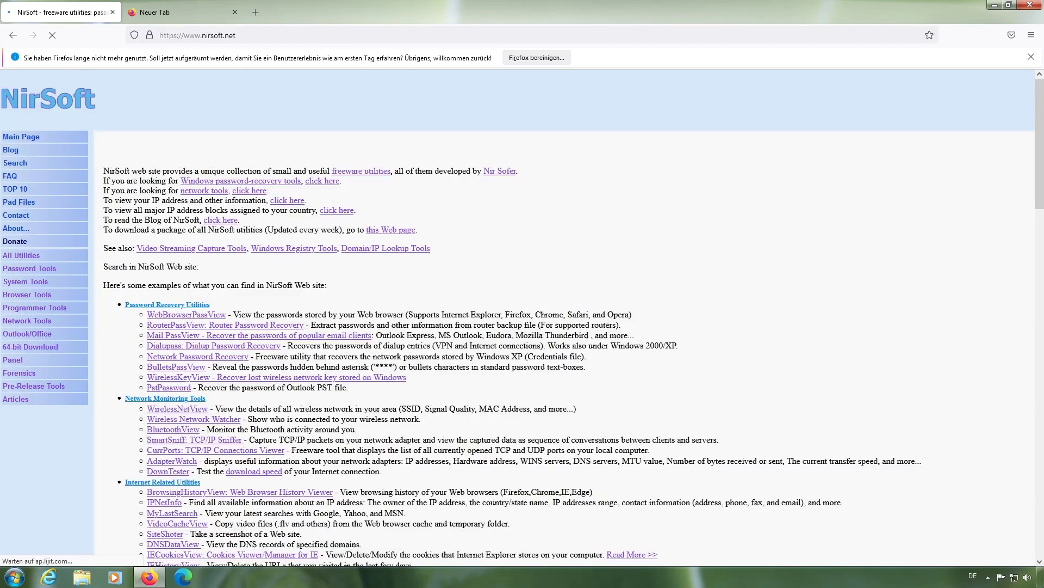
key(ctrl+f)
text(prod)
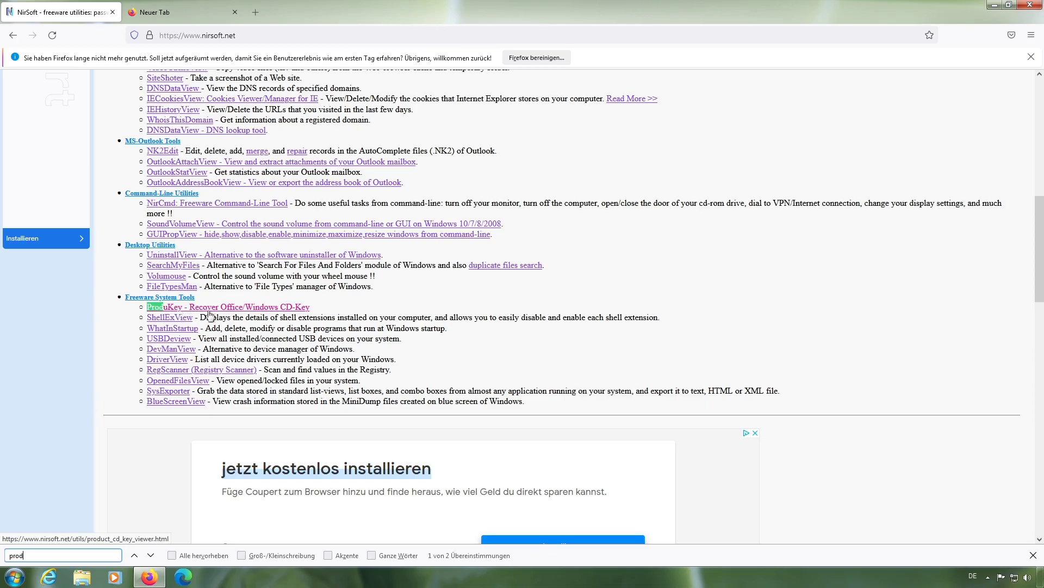
click(238, 310)
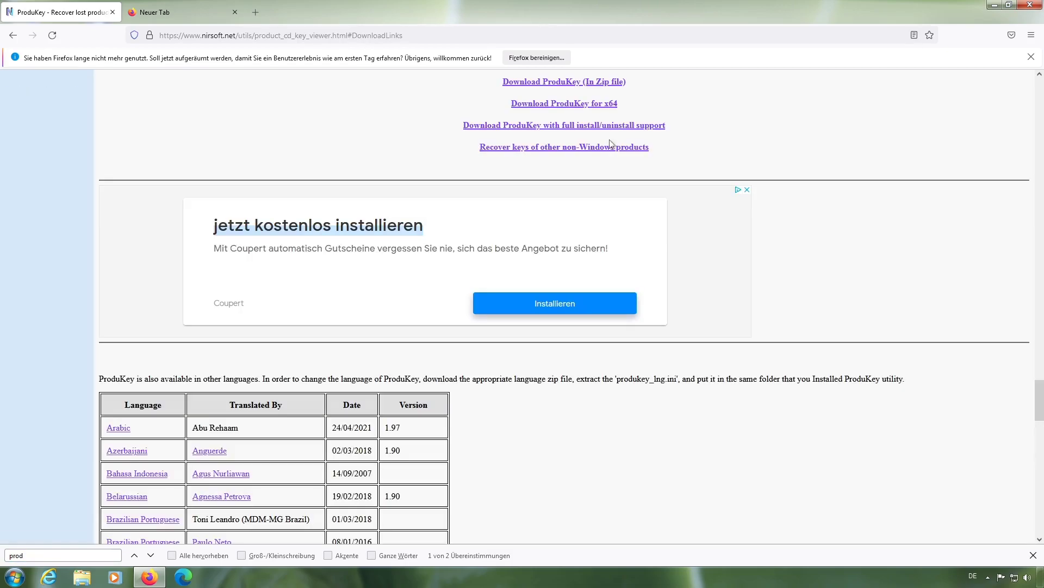
Open the ProduKey x64 download in 7-Zip and try to extract its contents to the desktop
click(577, 109)
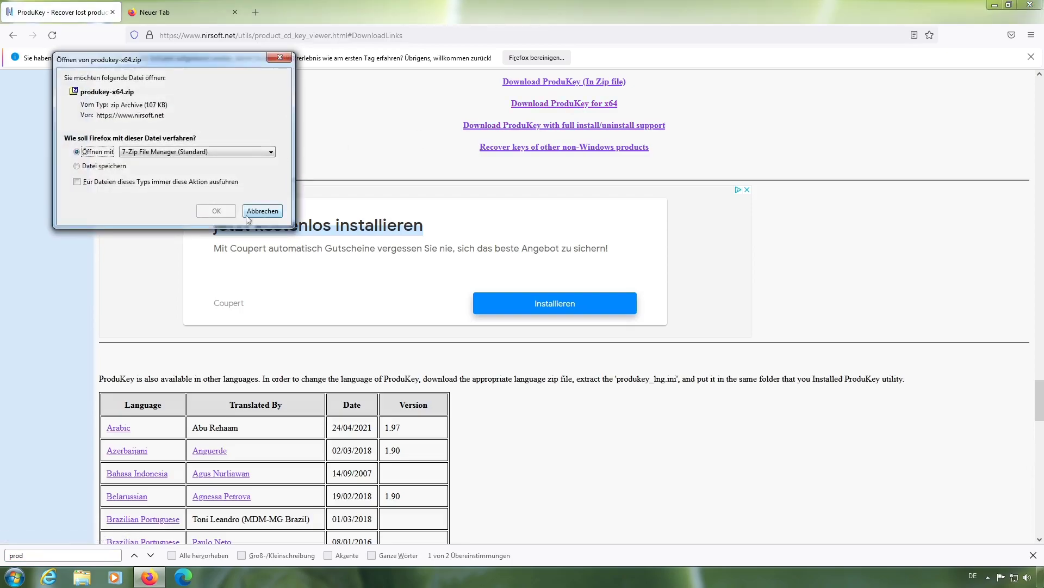
click(215, 211)
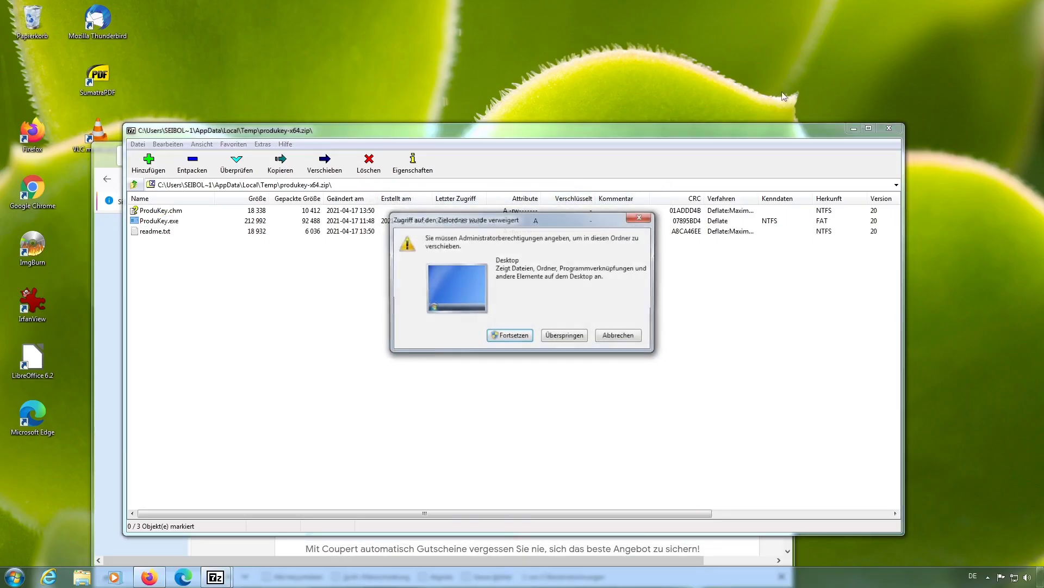
click(525, 335)
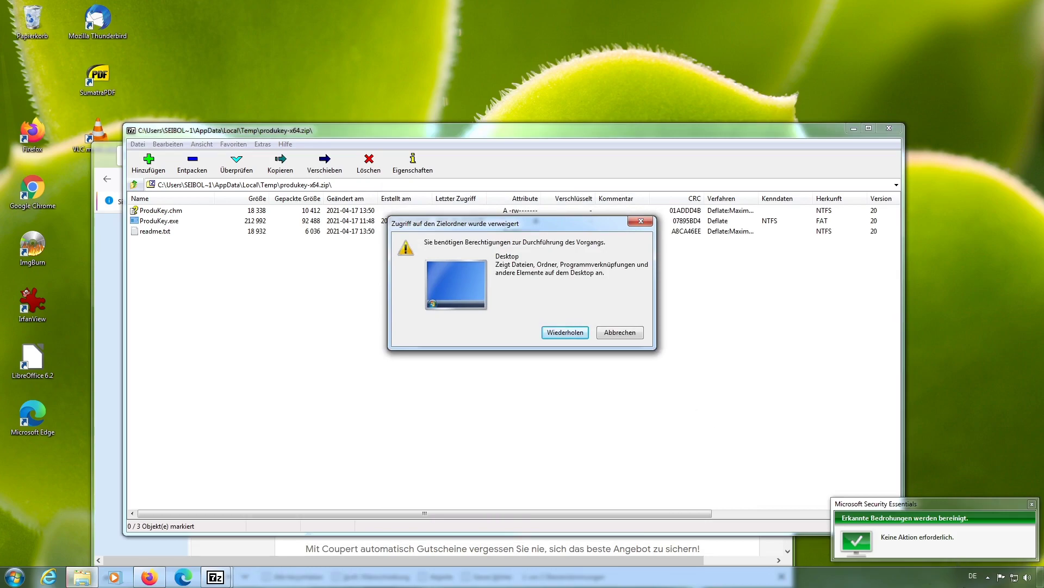
Turn off real-time protection in Microsoft Security Essentials, save and authorise the change, and close the program
click(988, 577)
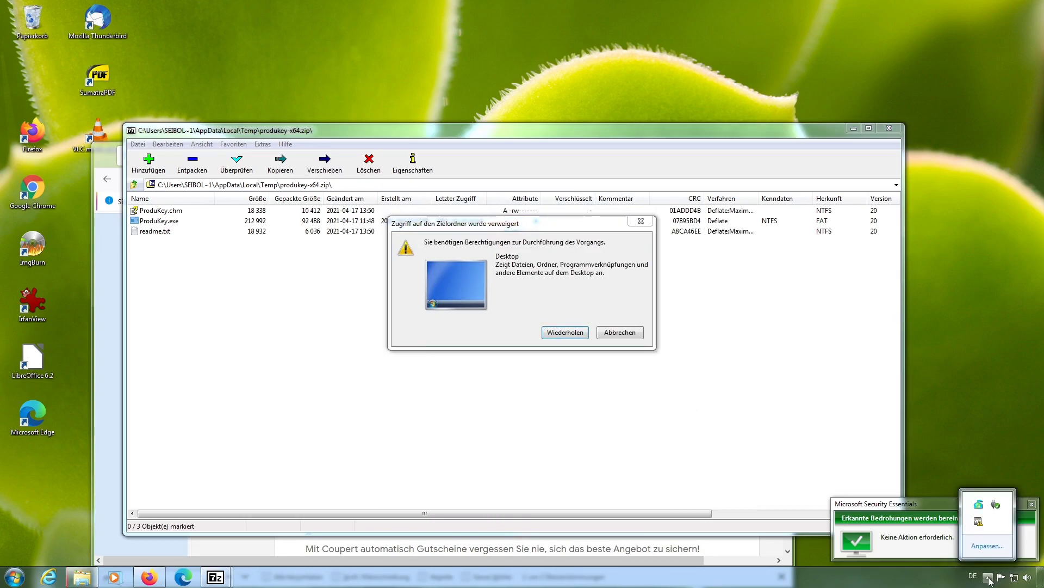
click(978, 505)
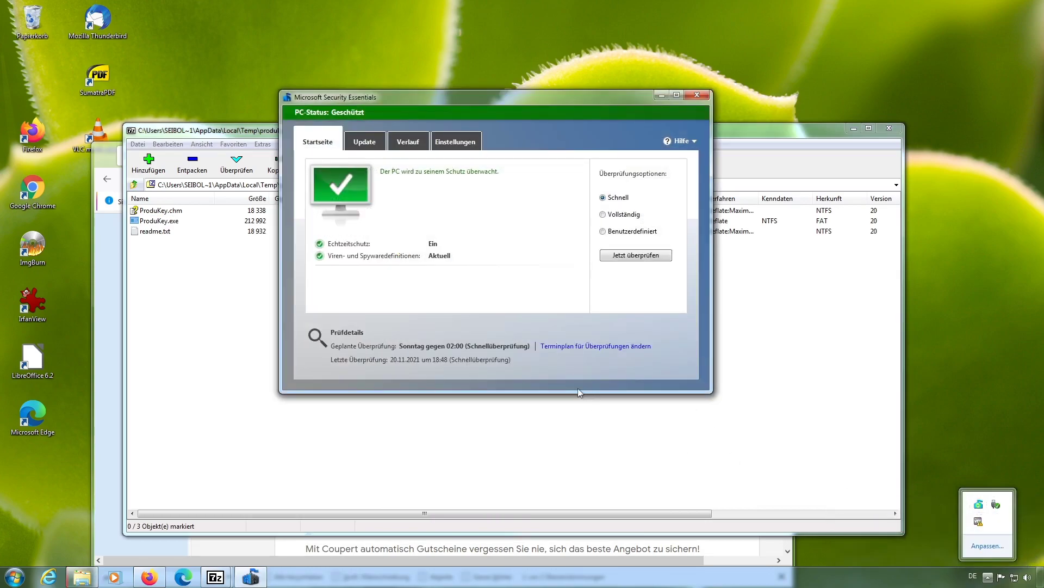
click(471, 144)
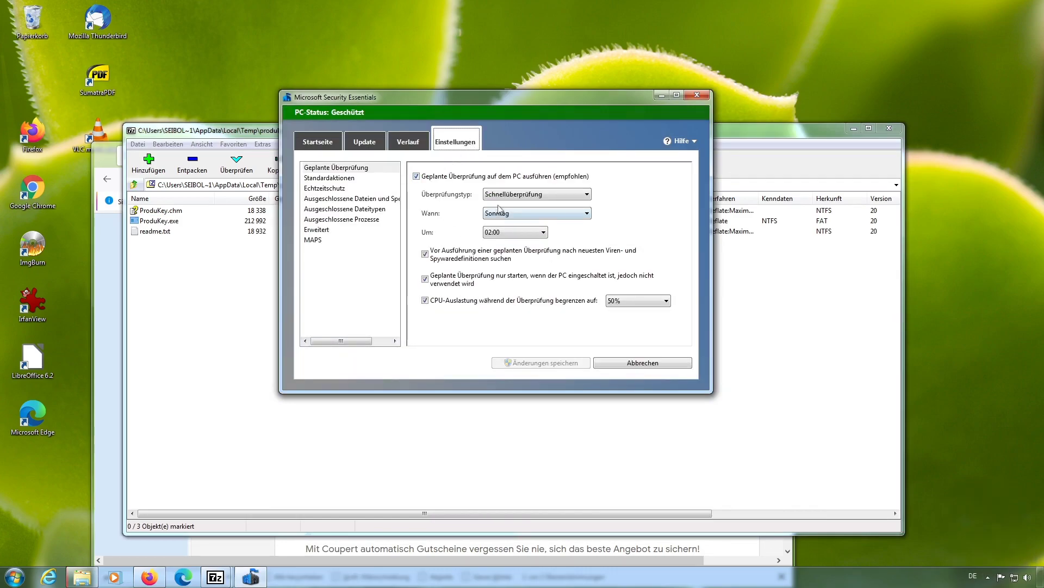
click(325, 188)
click(446, 175)
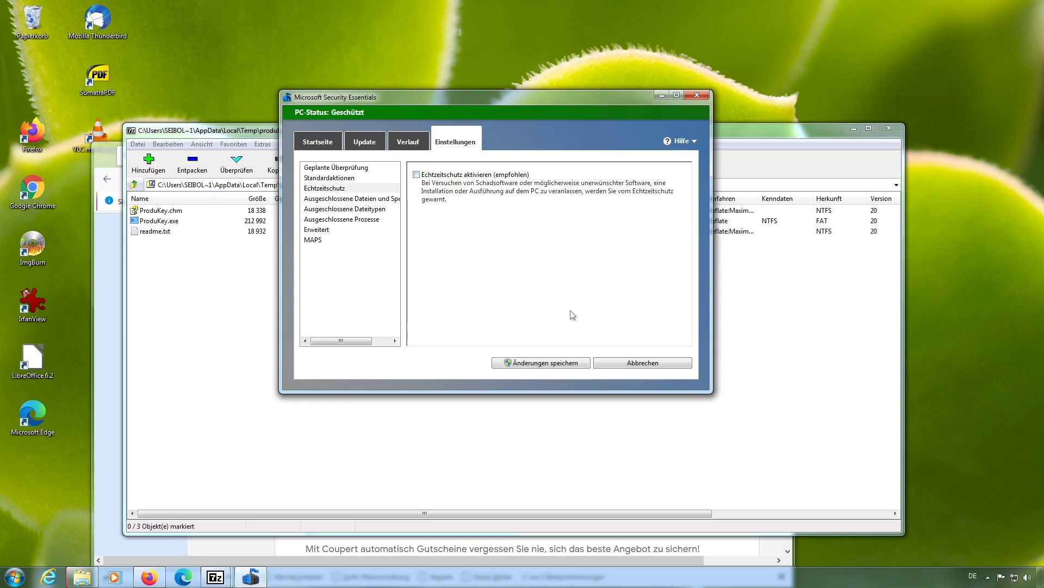
click(545, 363)
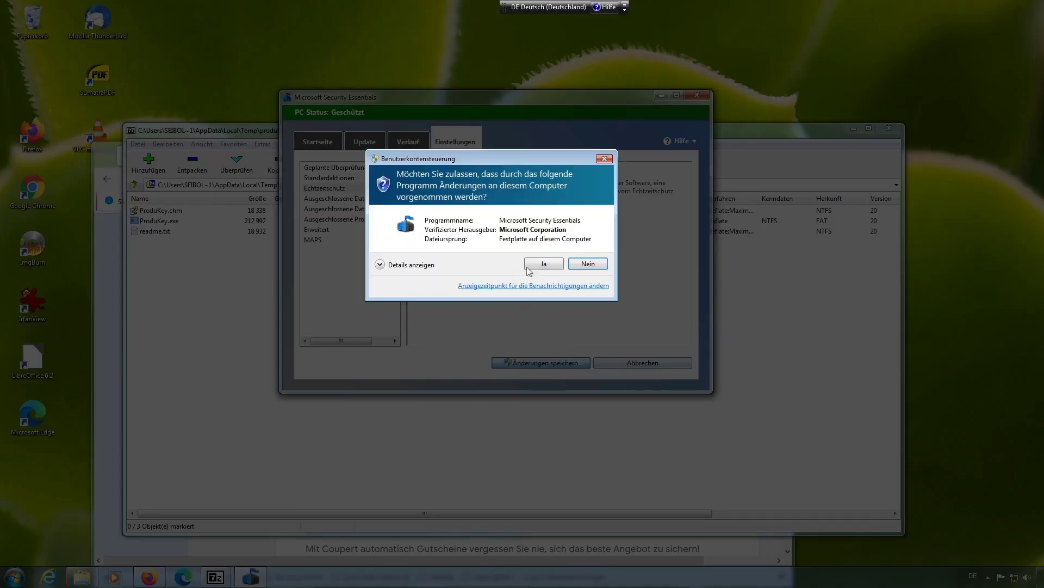
click(538, 264)
click(698, 95)
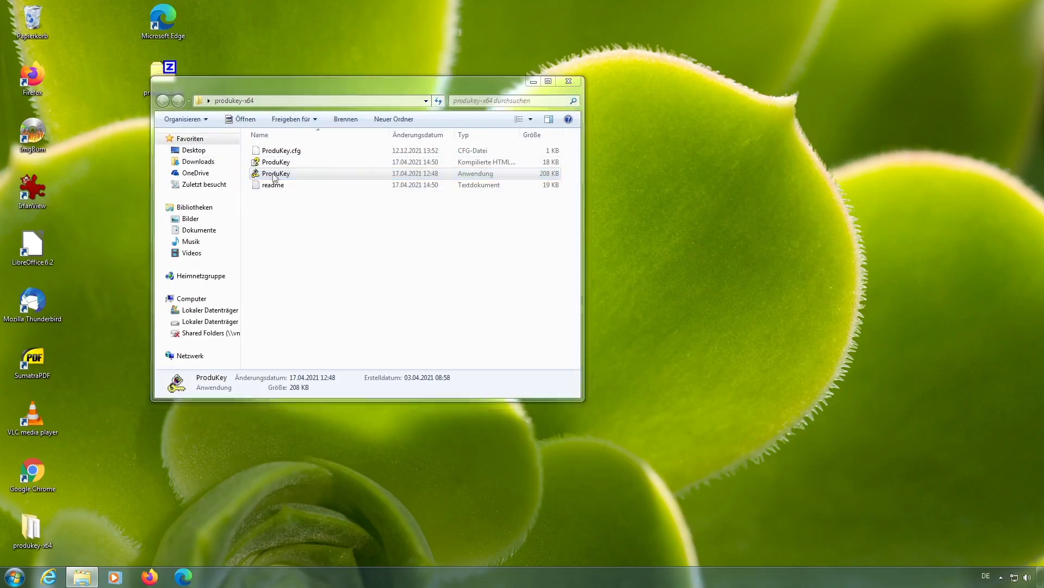
Run the ProduKey application, copy the product key of the Windows 7 Professional entry, and close ProduKey
double_click(274, 174)
click(299, 168)
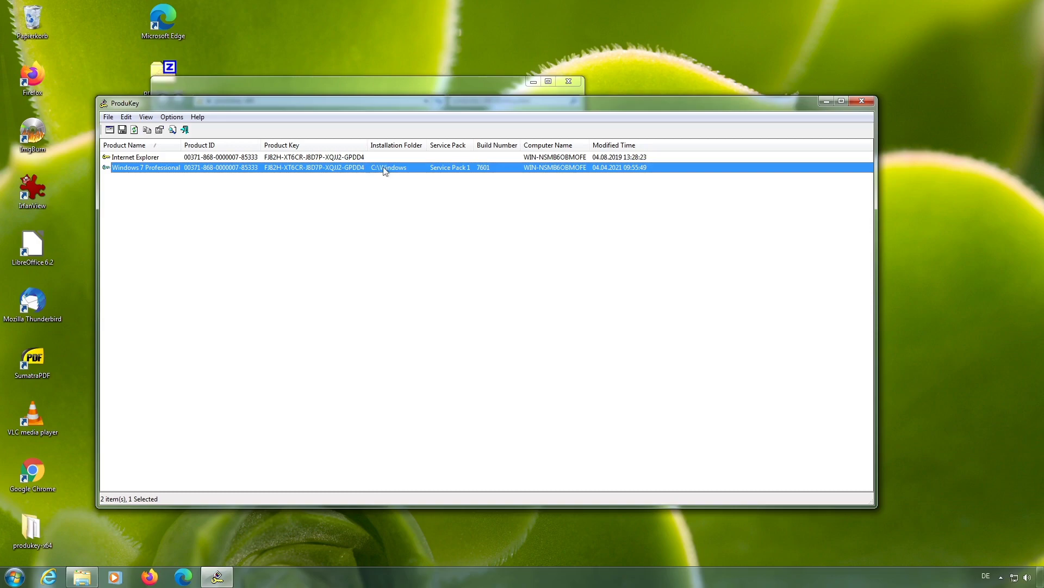
right_click(326, 169)
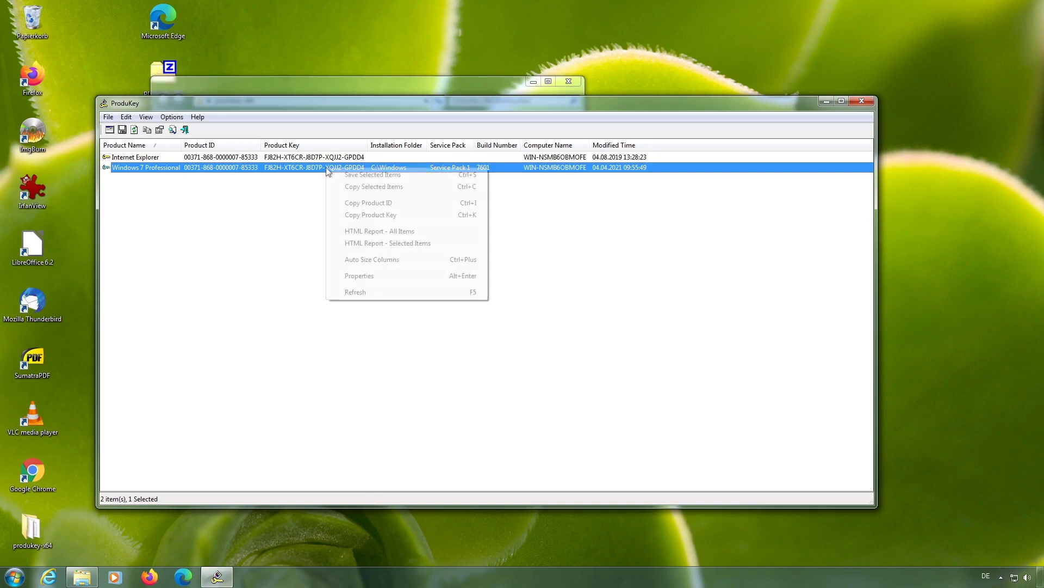
click(378, 217)
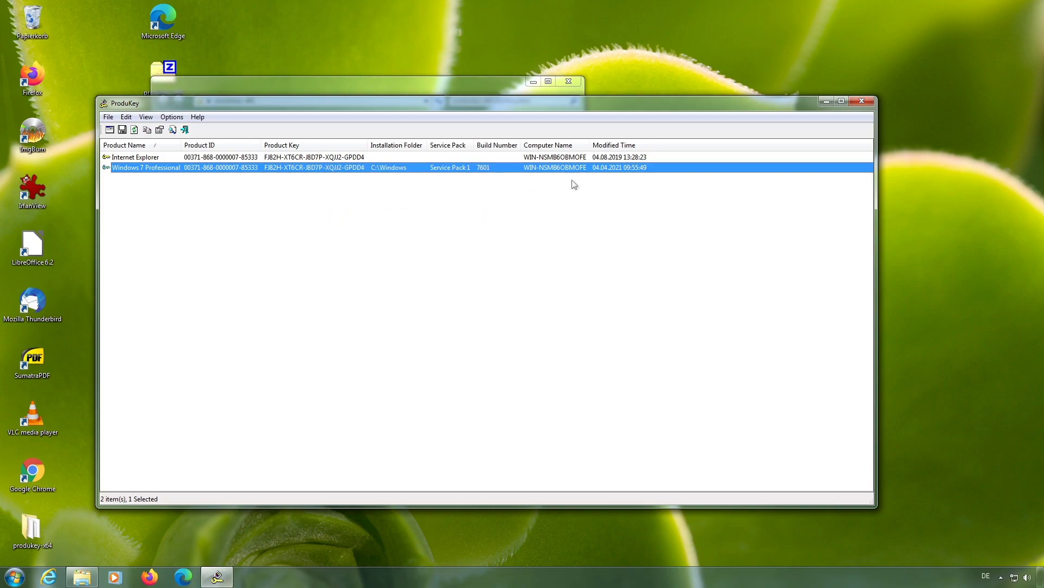
click(862, 102)
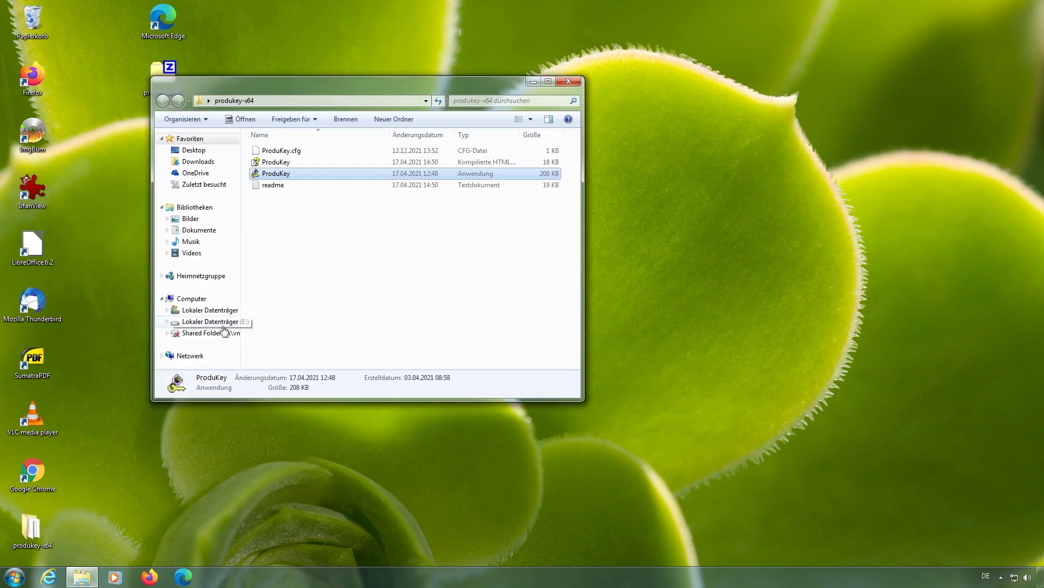
Open Notepad, paste the copied Windows product key into the blank document, and close the produkey-x64 folder window
click(15, 576)
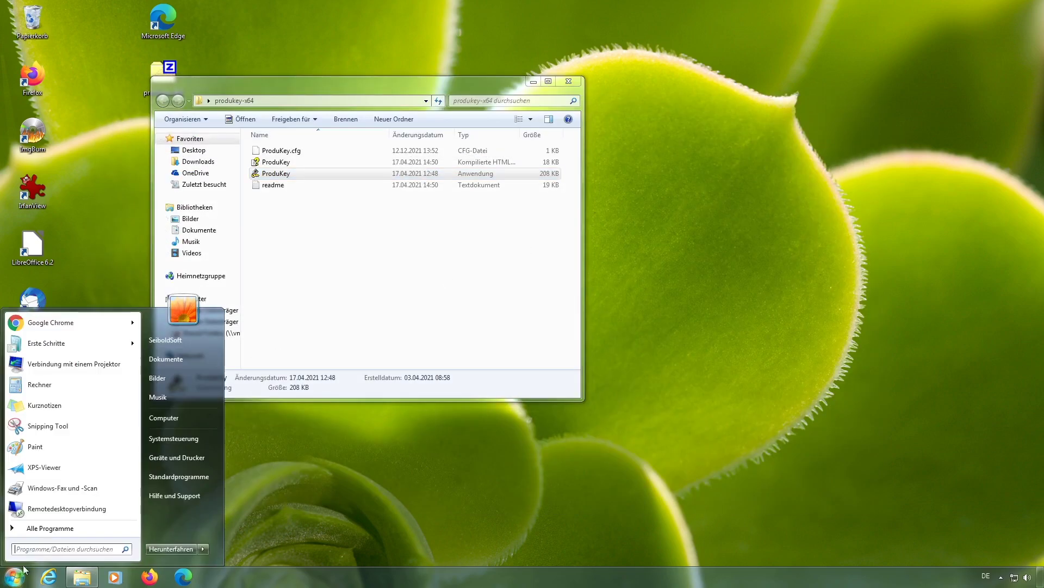
text(n)
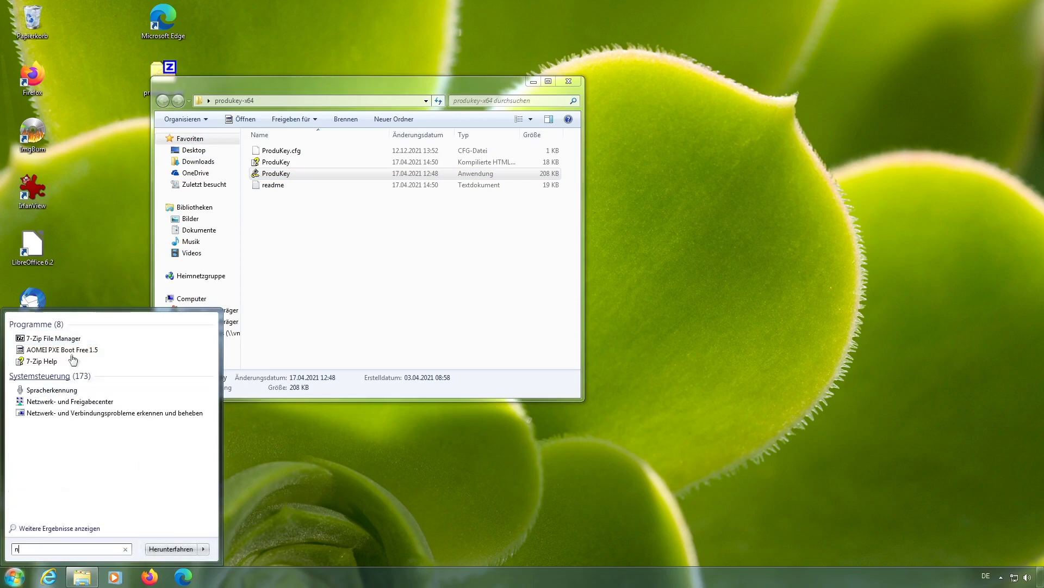
text(o)
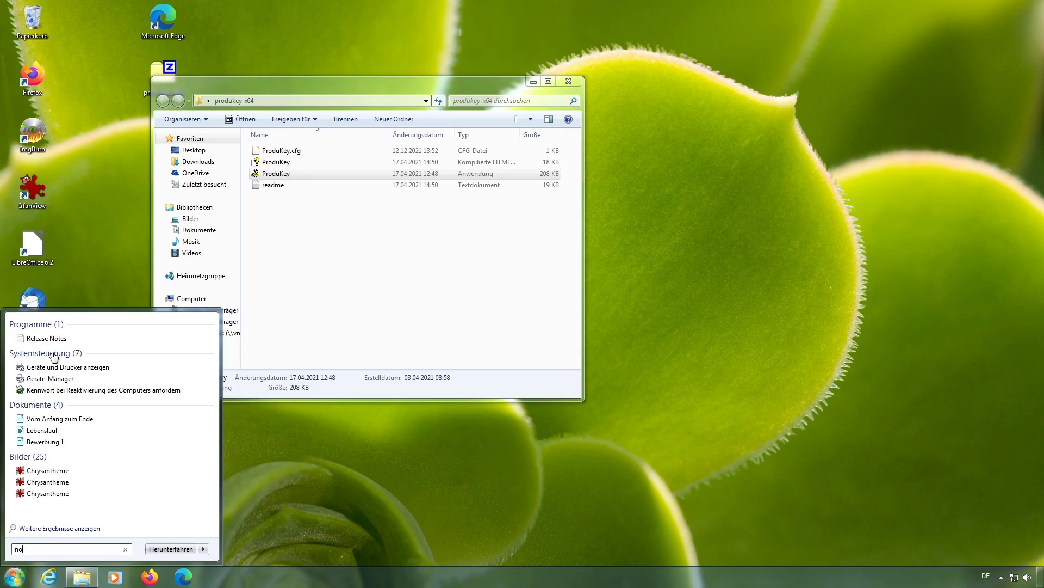
text(te)
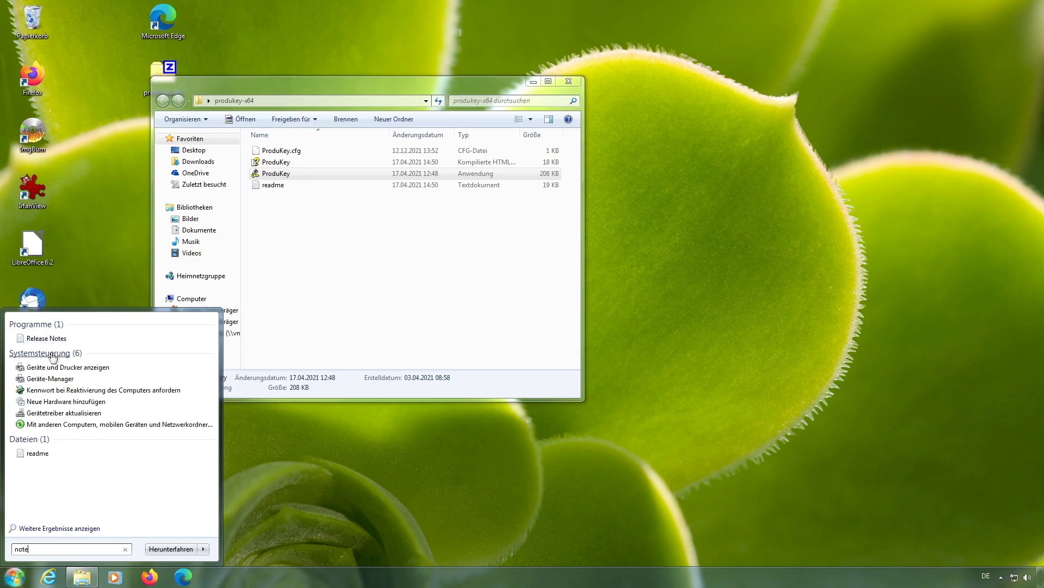
text(pad)
key(Return)
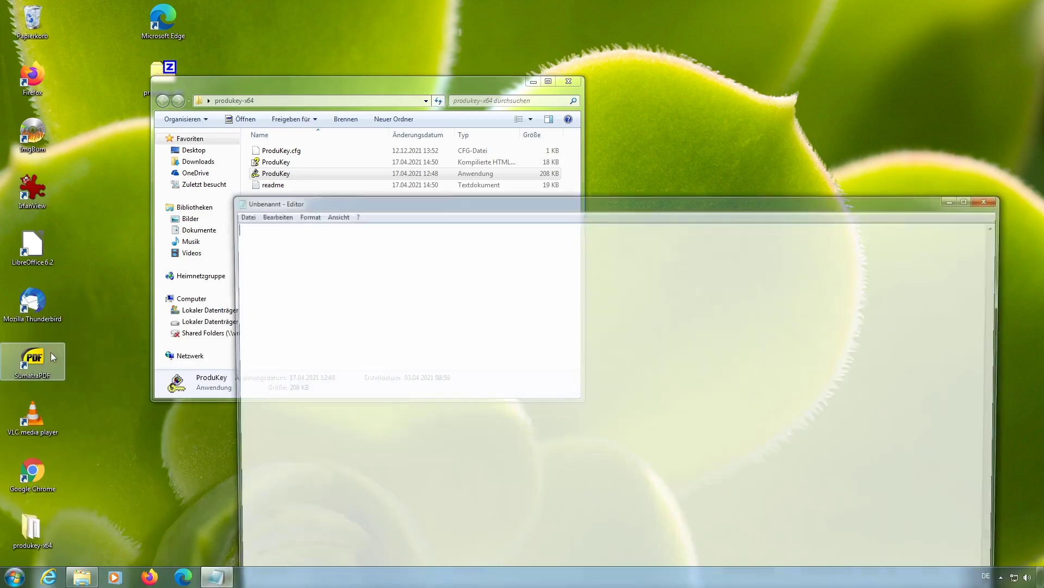
key(ctrl+v)
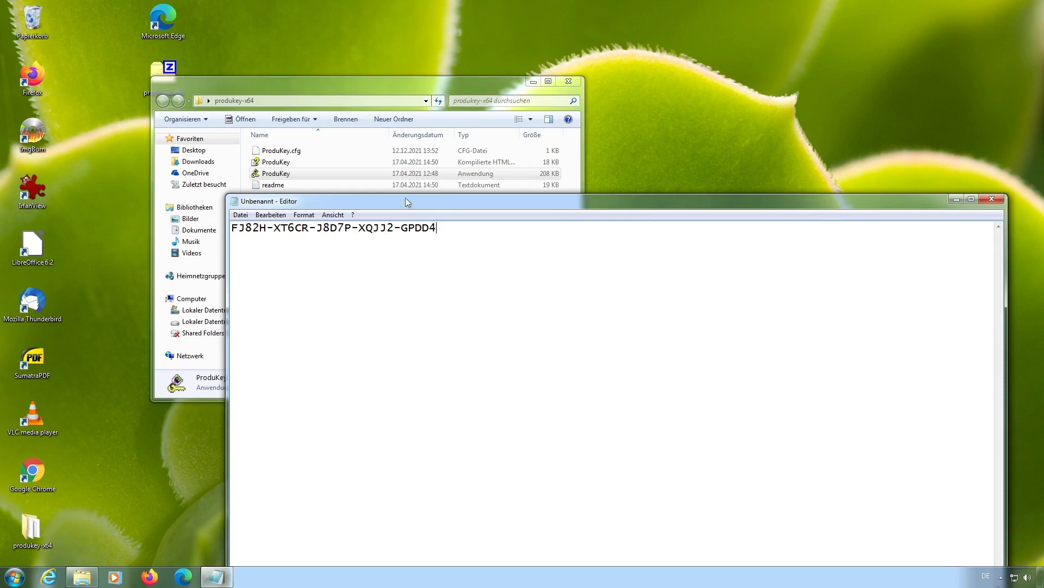
click(569, 81)
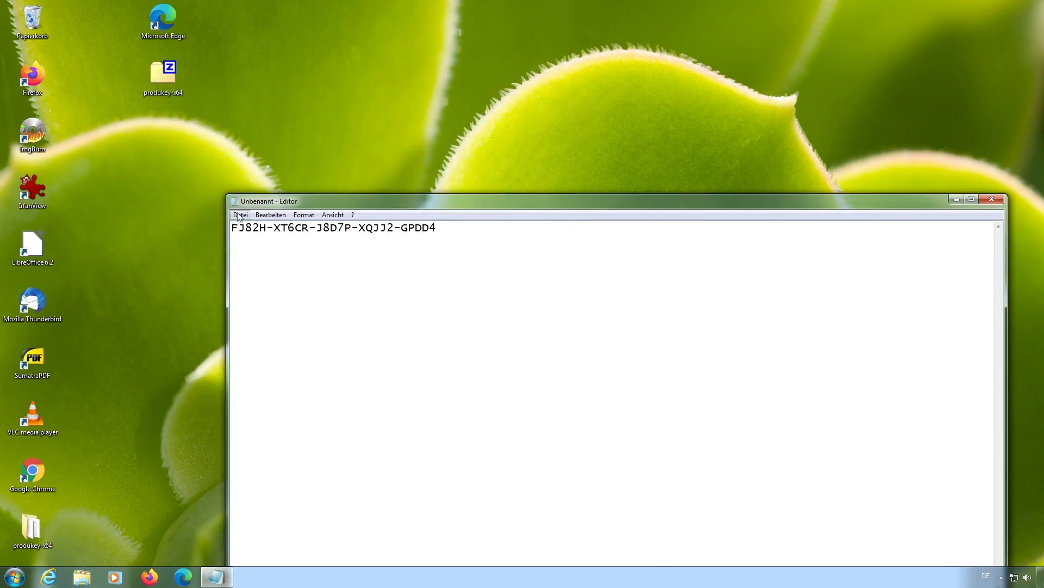
Save the text document to the Desktop as "key" and close the editor
click(240, 215)
click(285, 264)
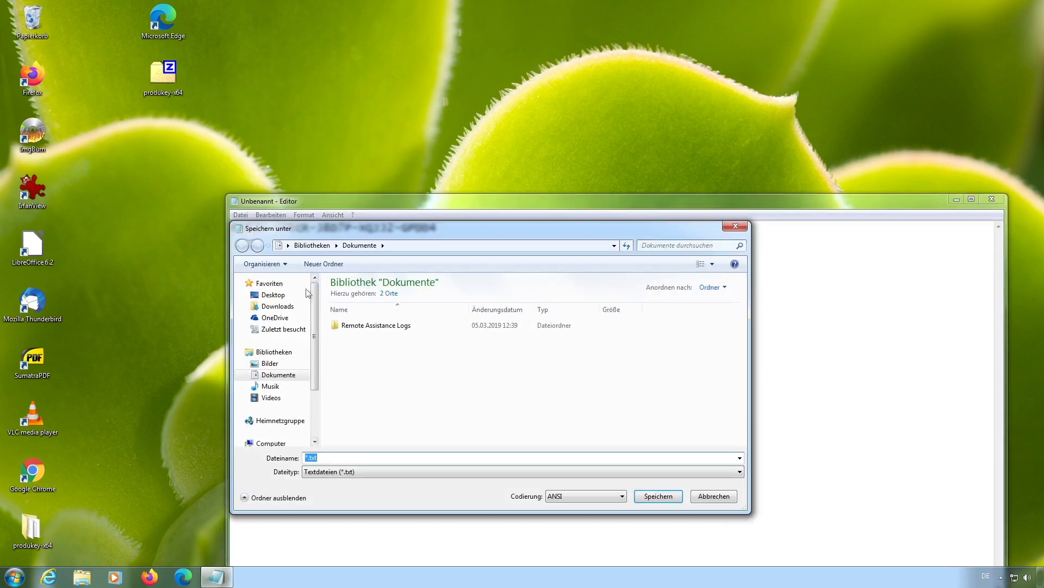
click(273, 295)
click(343, 457)
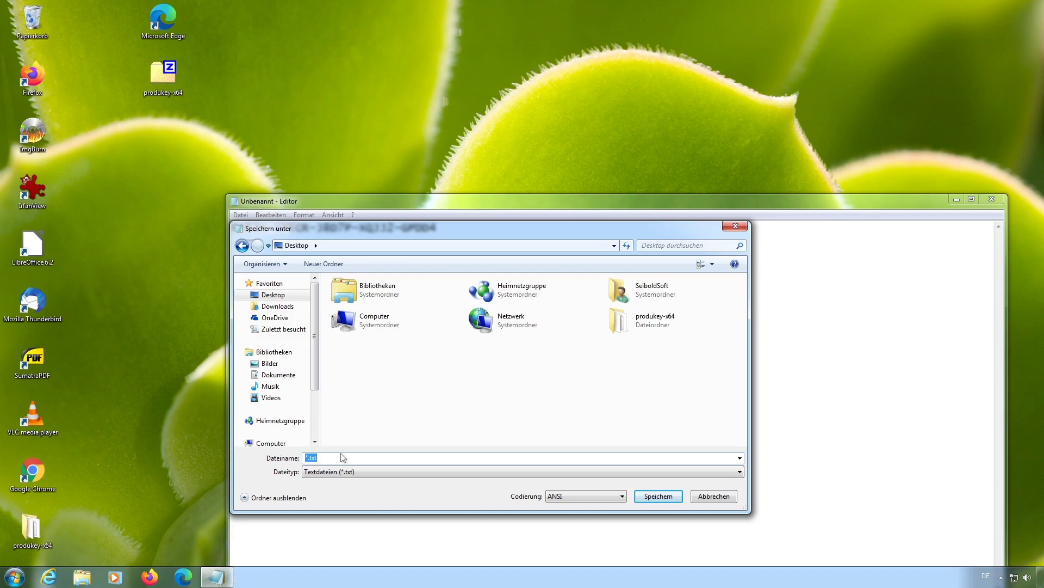
text(key)
key(Return)
key(alt+F4)
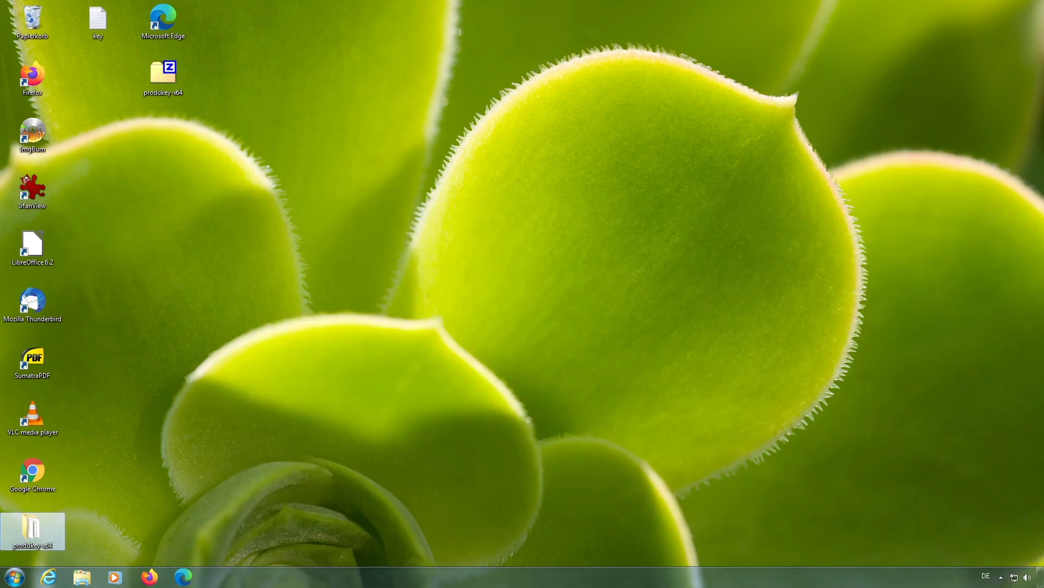
Search in Firefox for "media creation tool windows 11", open Microsoft's German Windows 11 download page and maximise the window
click(155, 577)
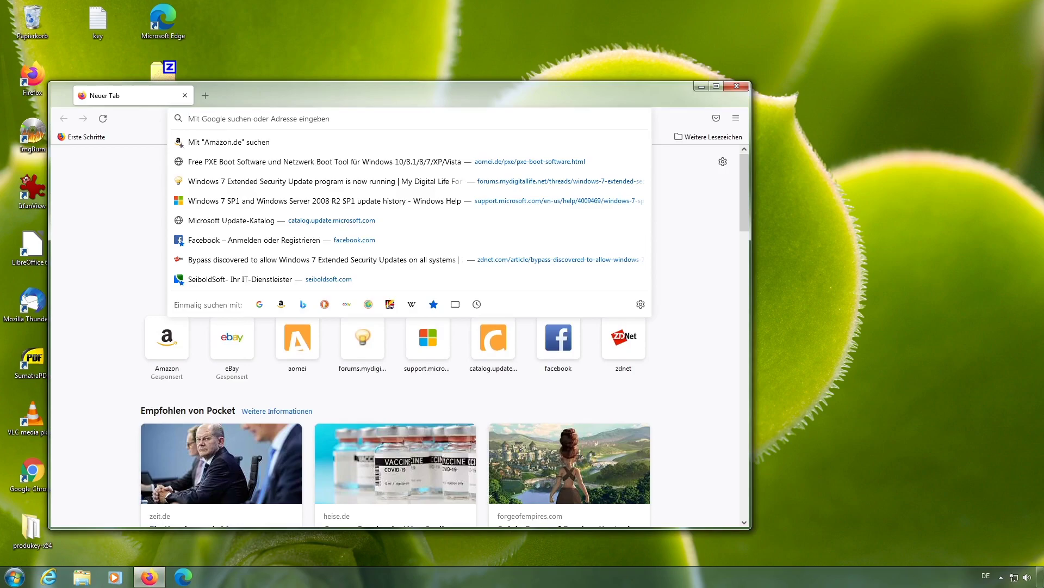
text(media creation tool windows 11)
key(Return)
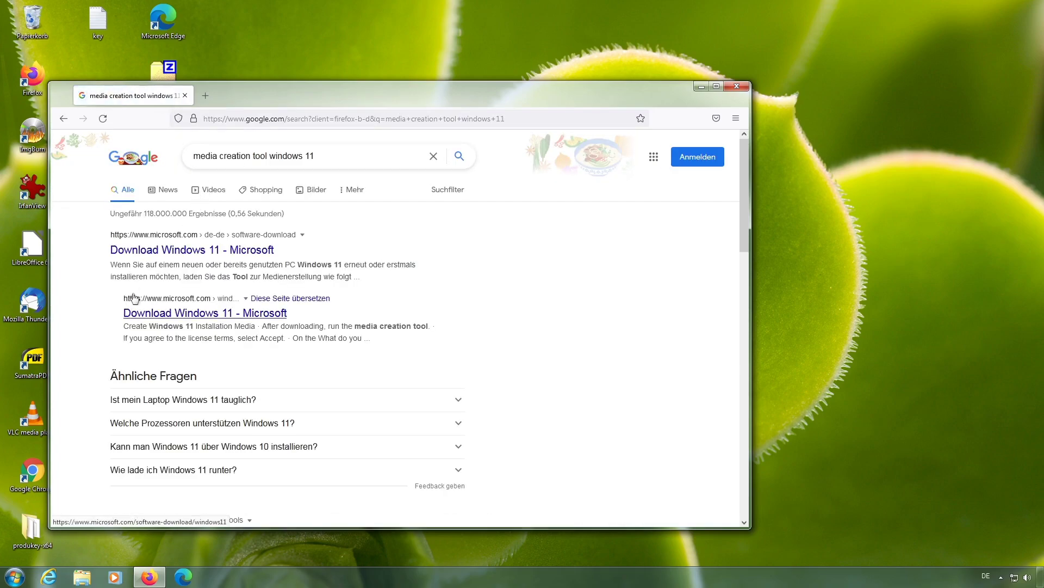
click(210, 250)
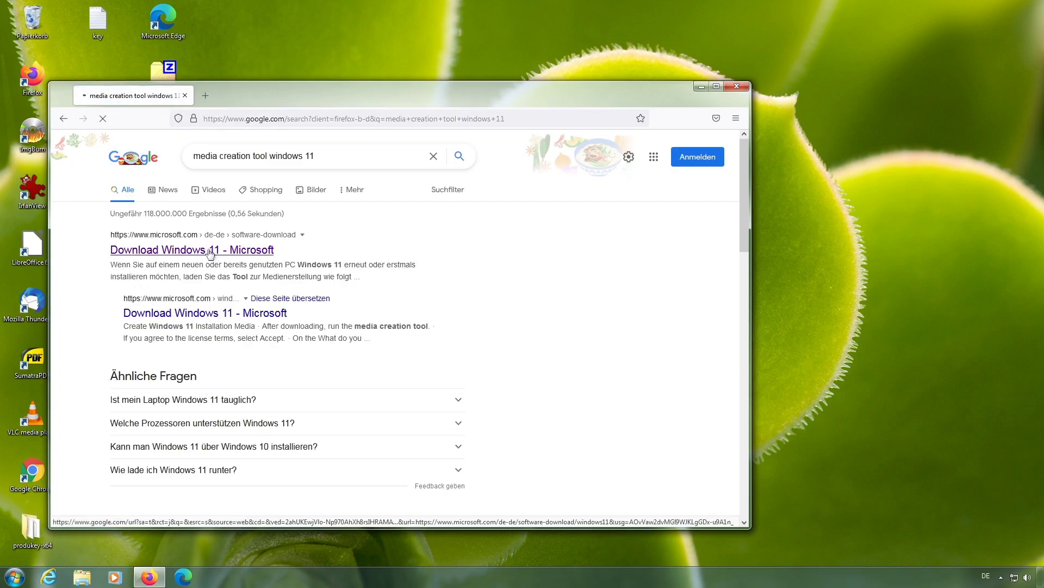
double_click(315, 83)
Select Windows 11 in the disk image (ISO) download section and request the download
scroll(404, 384, down, 5)
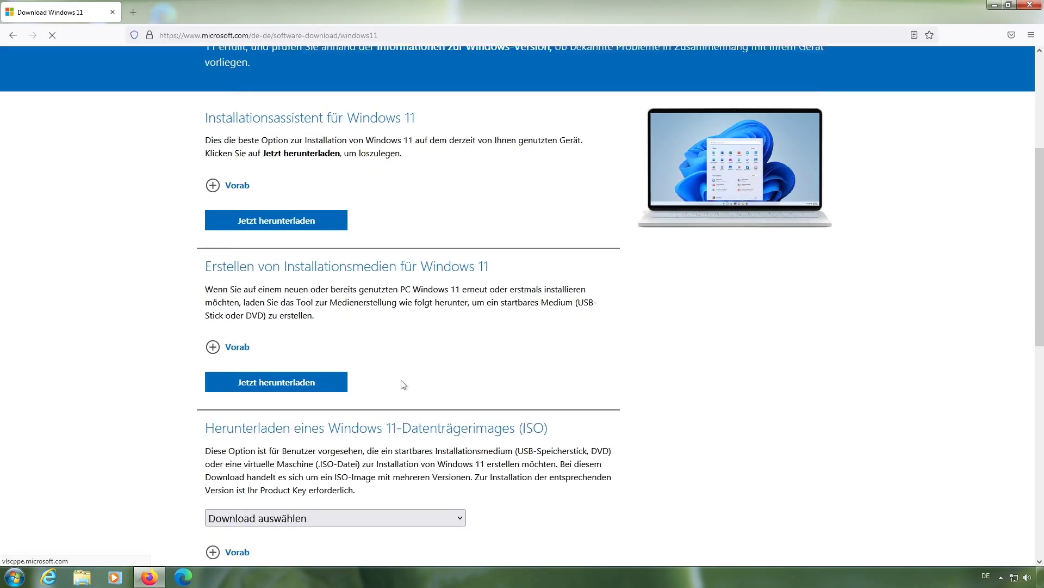
scroll(404, 385, down, 7)
scroll(252, 189, up, 2)
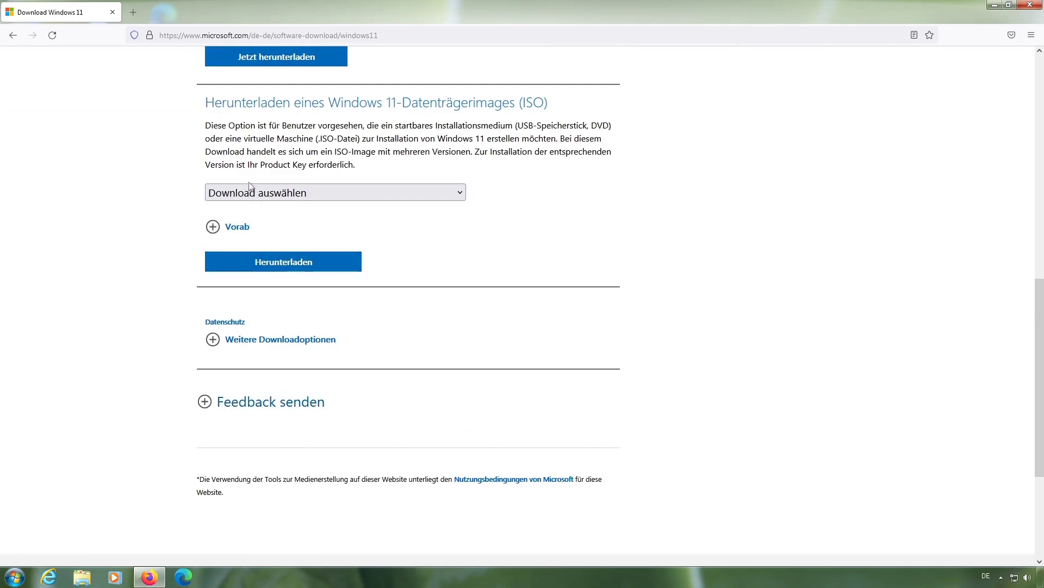
click(284, 192)
click(267, 228)
click(284, 262)
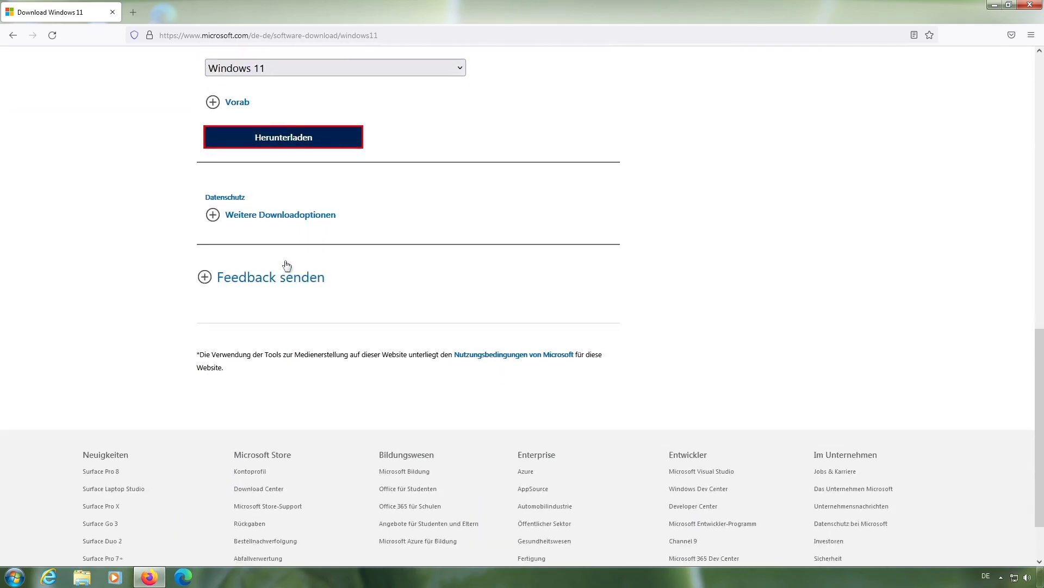
Set the product language for the Windows 11 ISO to Deutsch and confirm the choice
click(261, 335)
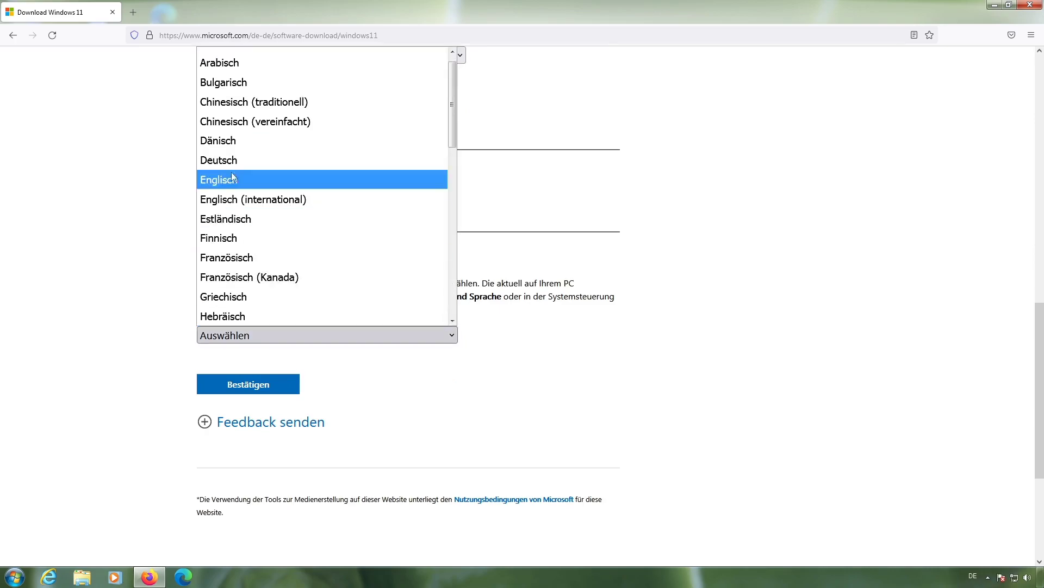
click(231, 160)
click(261, 384)
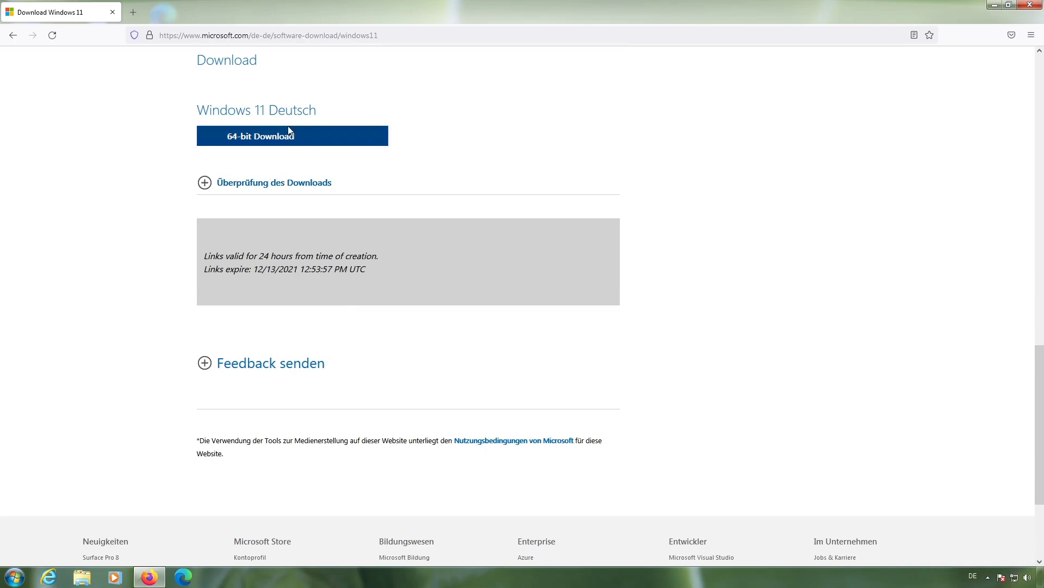
Start the 64-bit download of the German Windows 11 ISO, save the file and check the download list
click(288, 133)
click(78, 165)
click(216, 198)
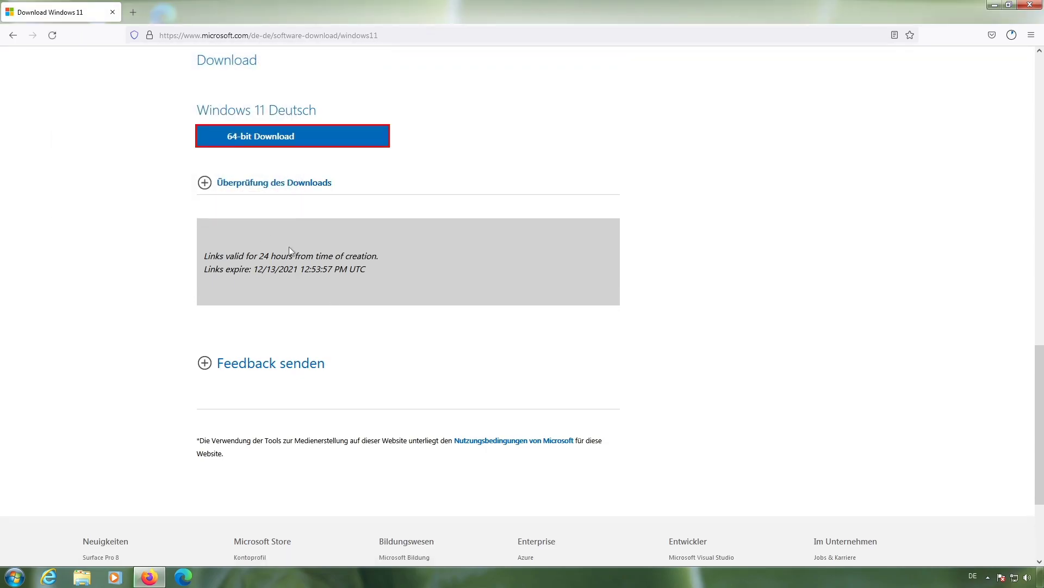
click(1012, 35)
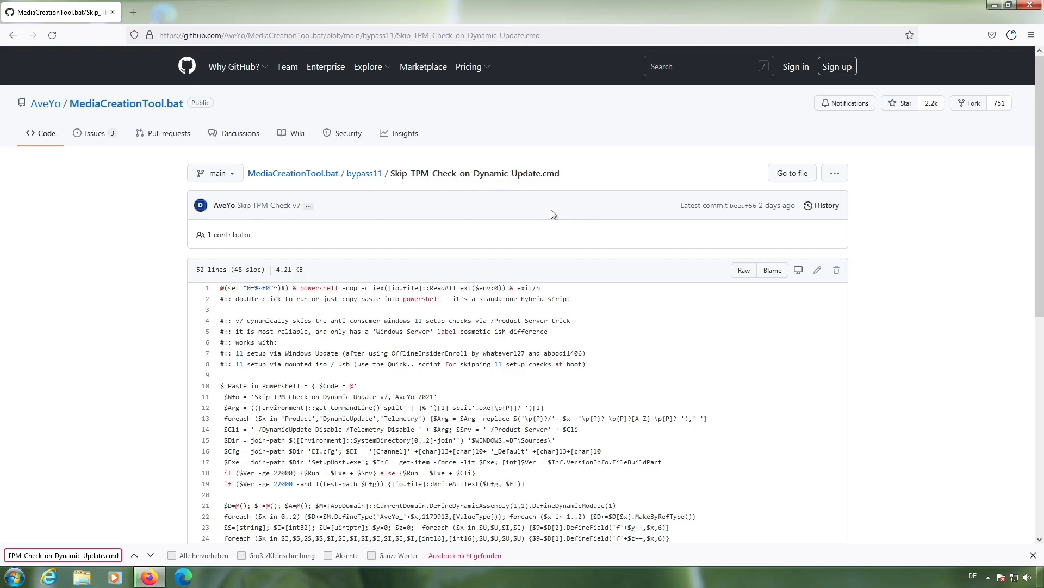
Look through the Skip_TPM_Check_on_Dynamic_Update.cmd script on GitHub and open its raw version
scroll(475, 296, down, 3)
scroll(475, 296, down, 2)
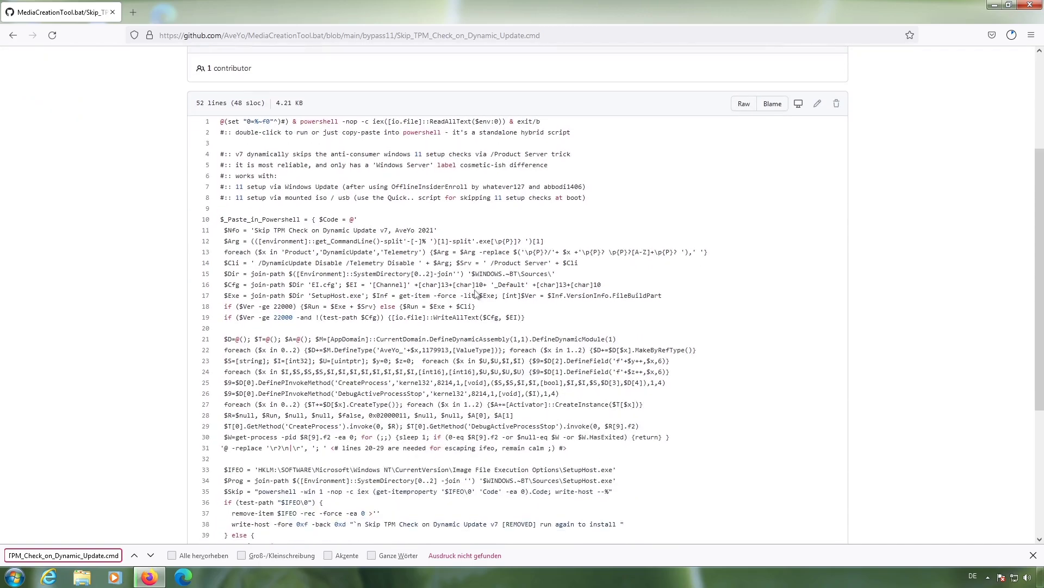
scroll(475, 293, up, 3)
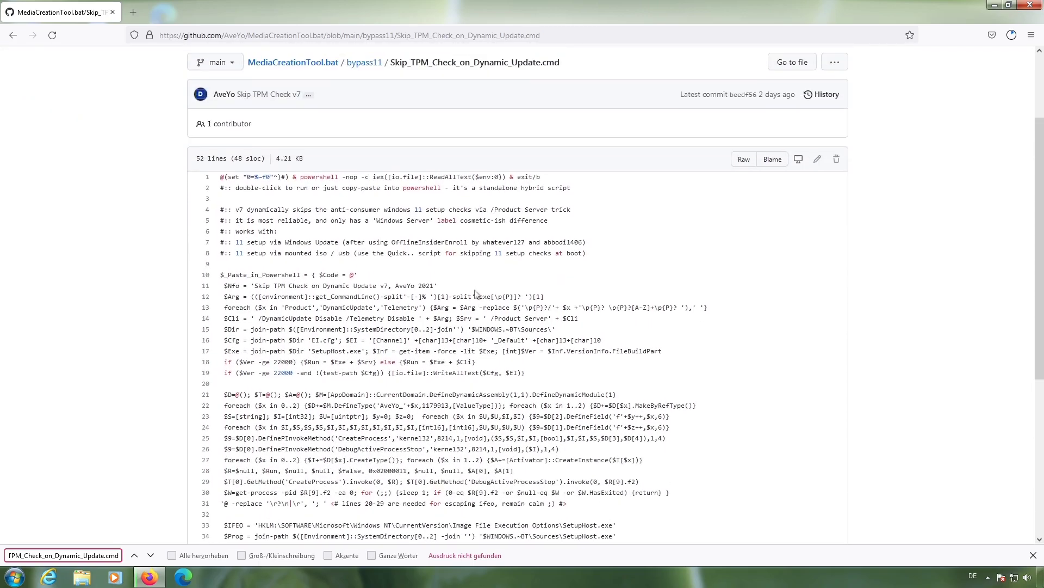
scroll(475, 293, up, 1)
click(744, 215)
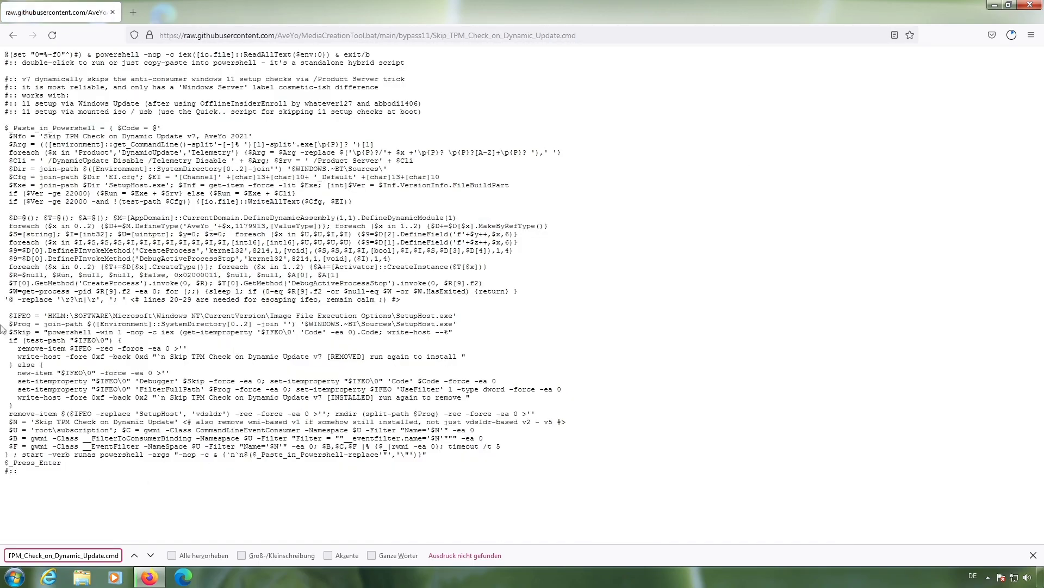
Select the entire raw script text for copying and minimise the browser to start another program
key(ctrl+a)
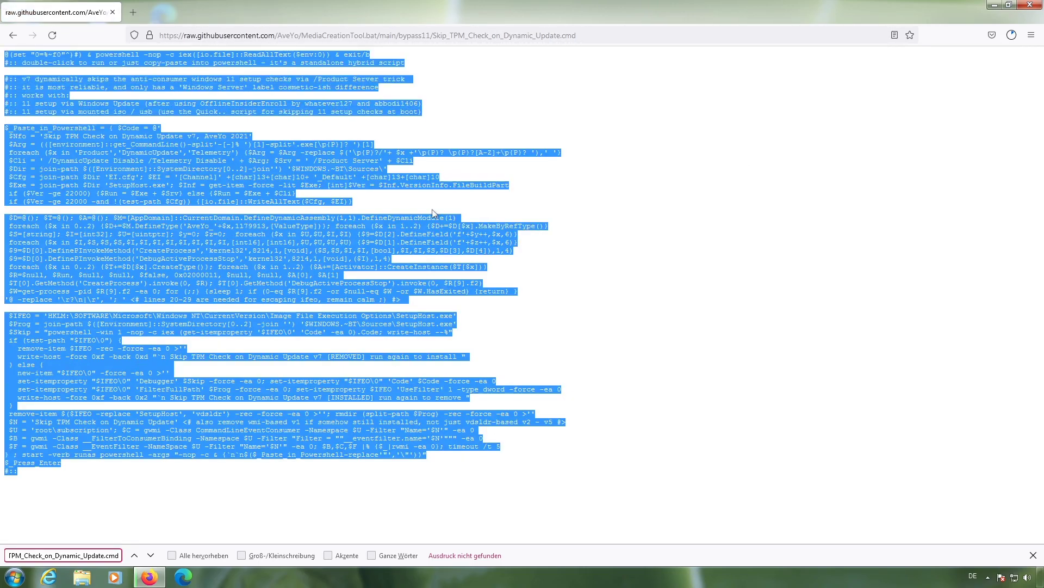
click(993, 5)
click(15, 577)
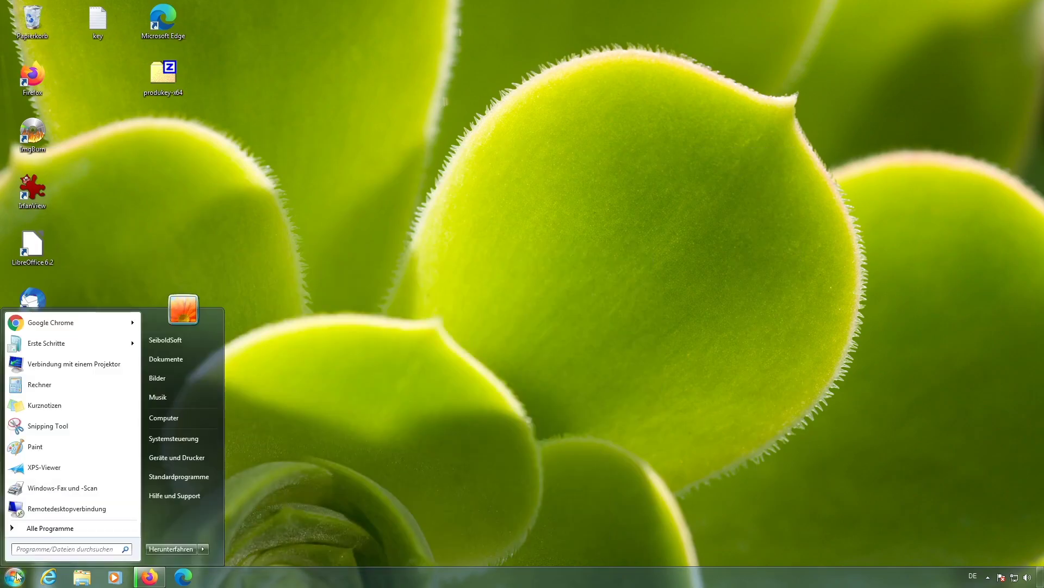
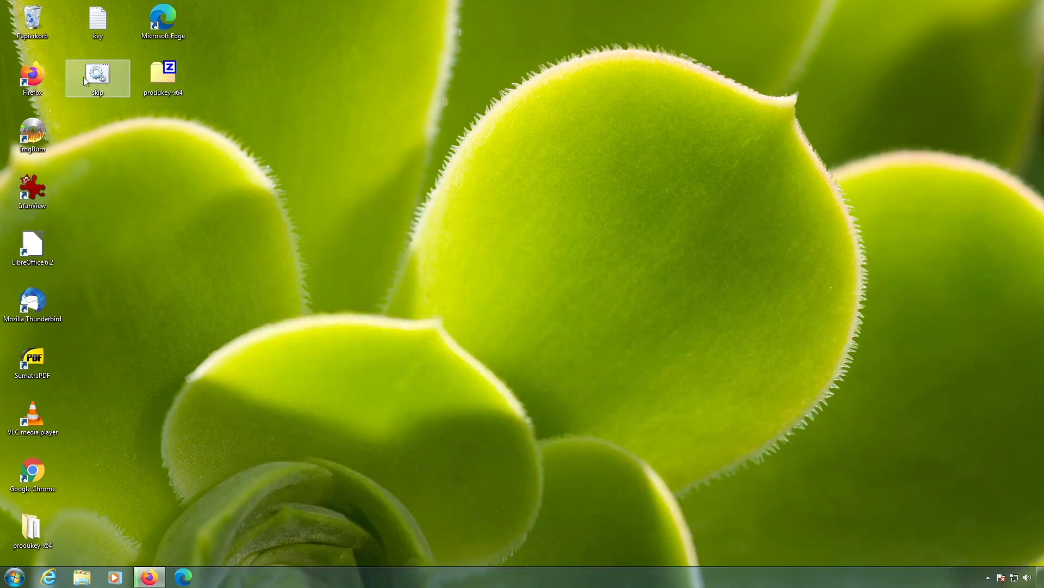
Return to Firefox, check the Win11_German_x64v1.iso download and open its containing folder once it is complete
click(150, 577)
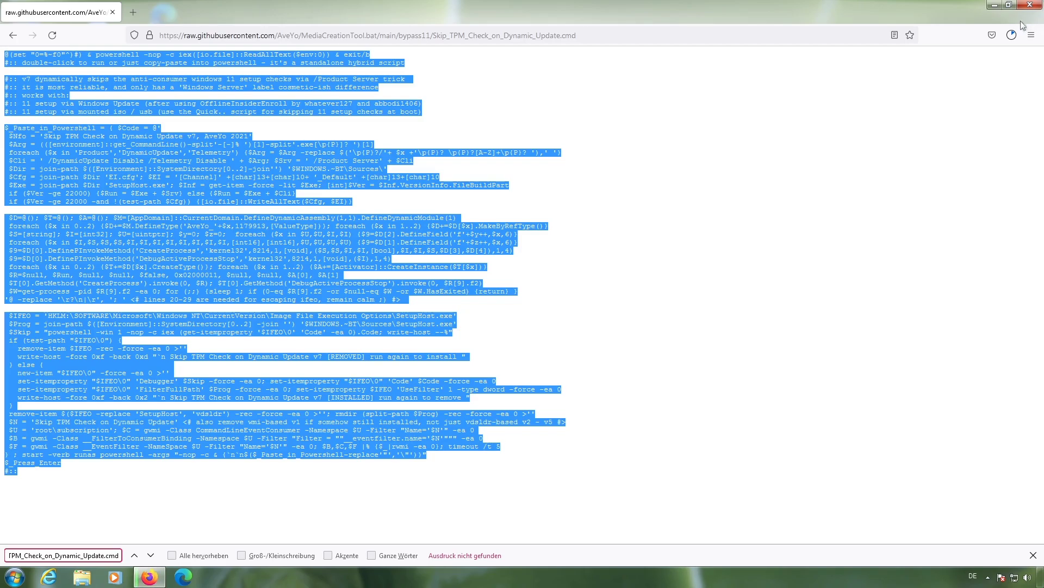
click(1011, 35)
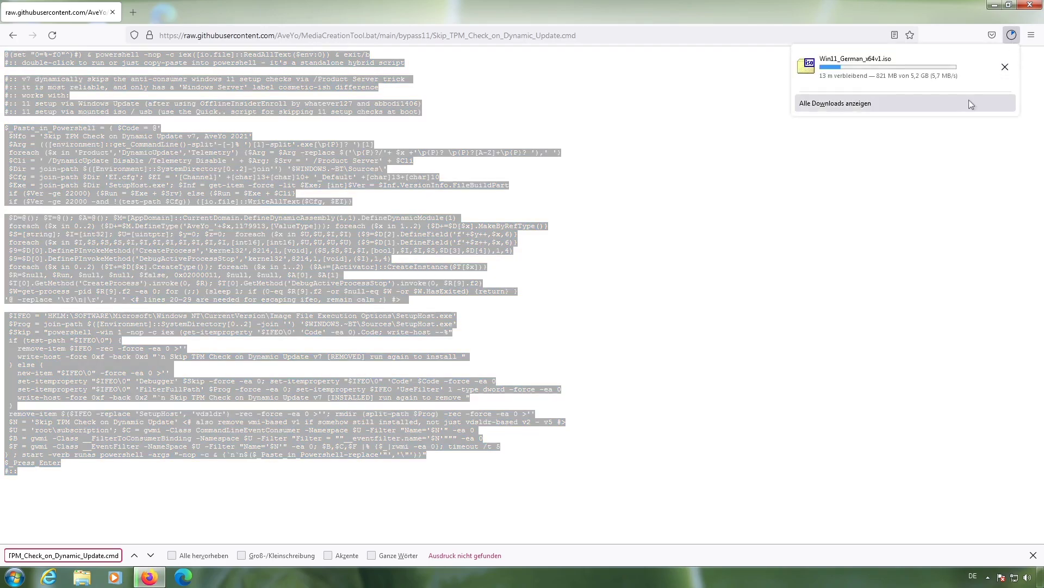
click(945, 234)
click(1010, 37)
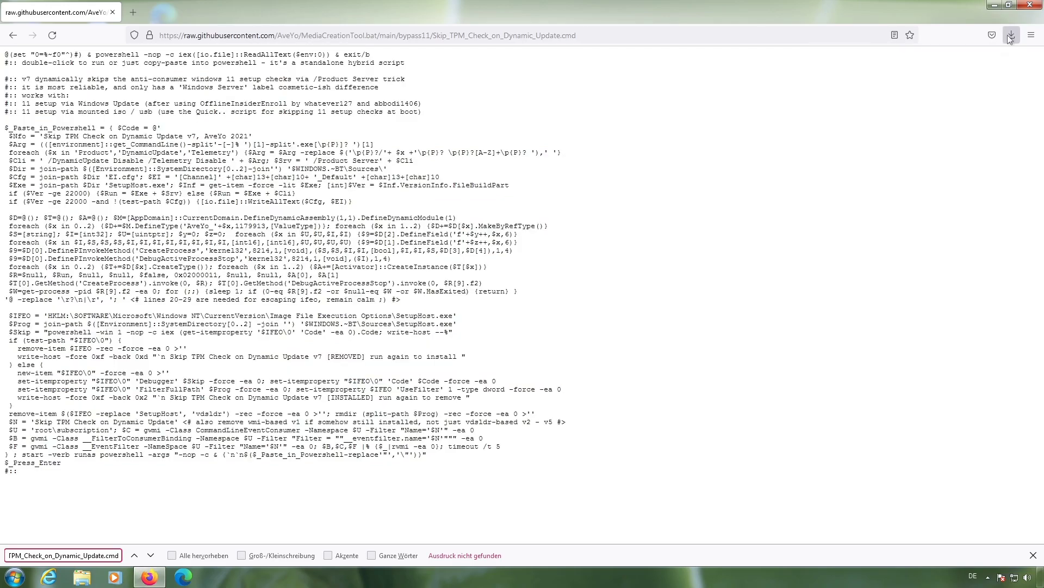
click(1004, 67)
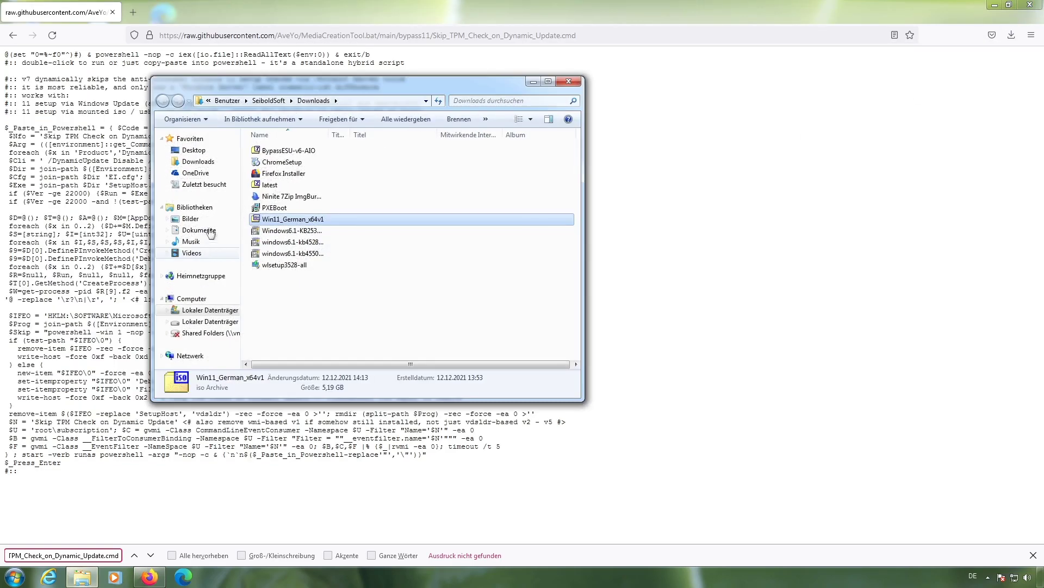
Extract the Win11_German_x64v1 ISO with 7-Zip into a folder of the same name
right_click(280, 220)
mouse_move(305, 237)
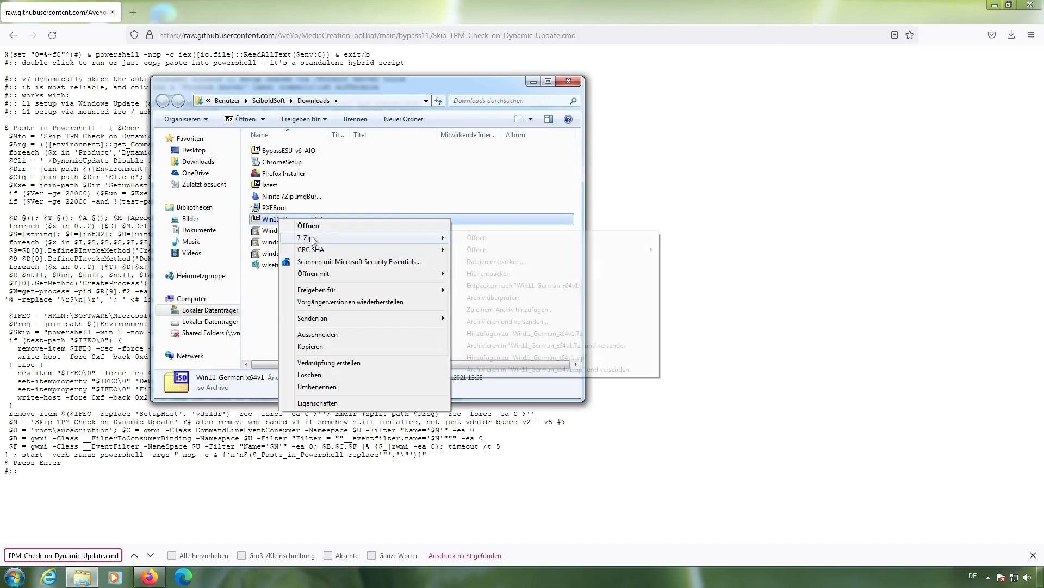
click(545, 285)
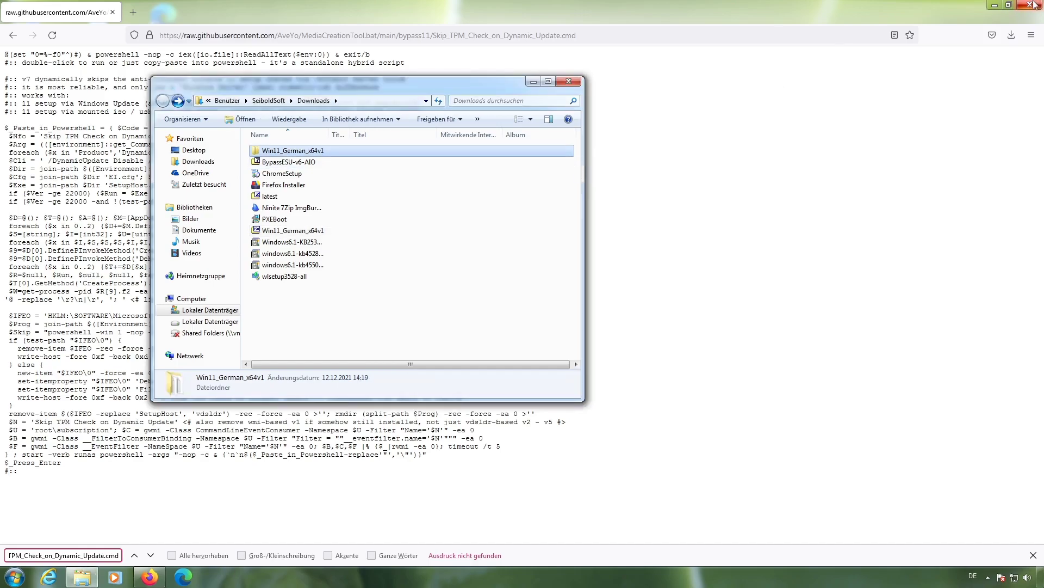
Minimise the browser, run the skip script from the desktop and allow PowerShell to make changes
click(994, 5)
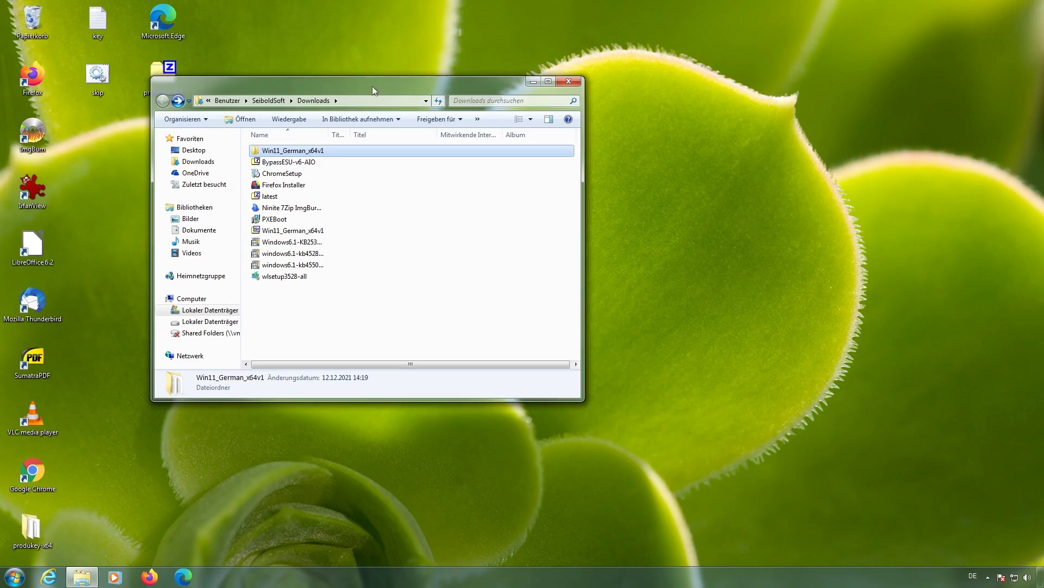
drag(379, 80, 379, 54)
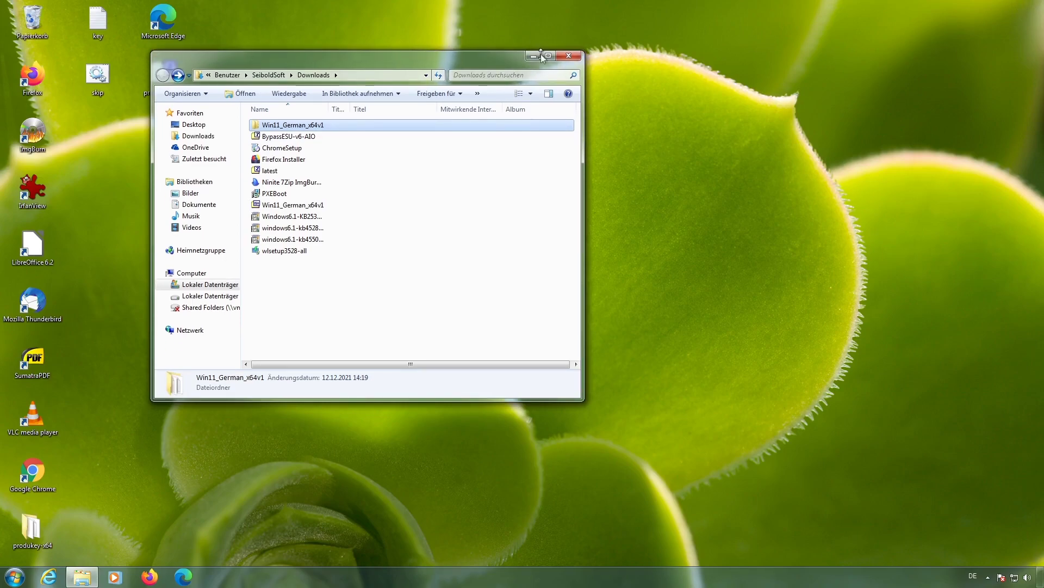
double_click(98, 75)
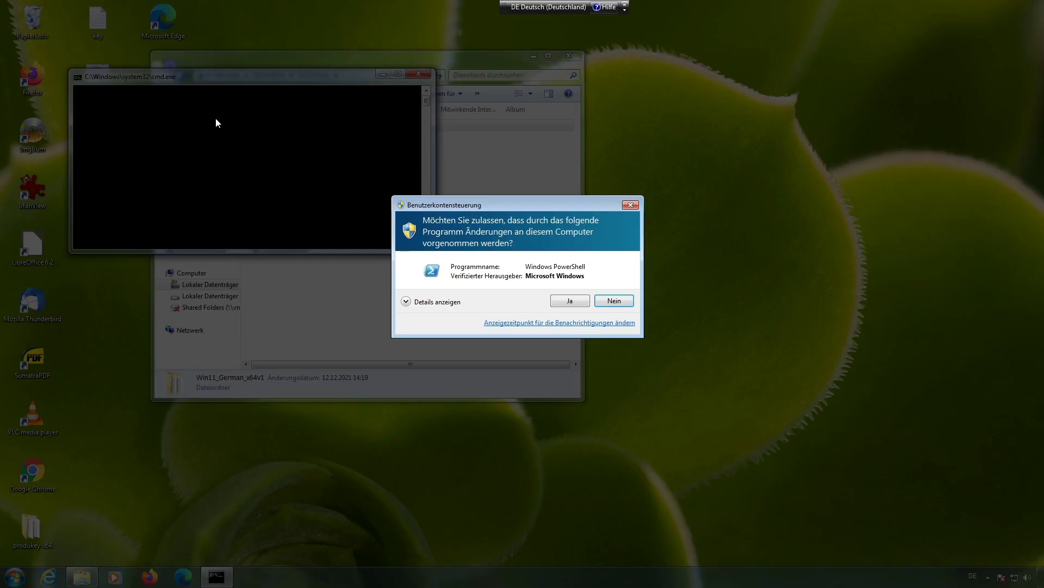
click(566, 301)
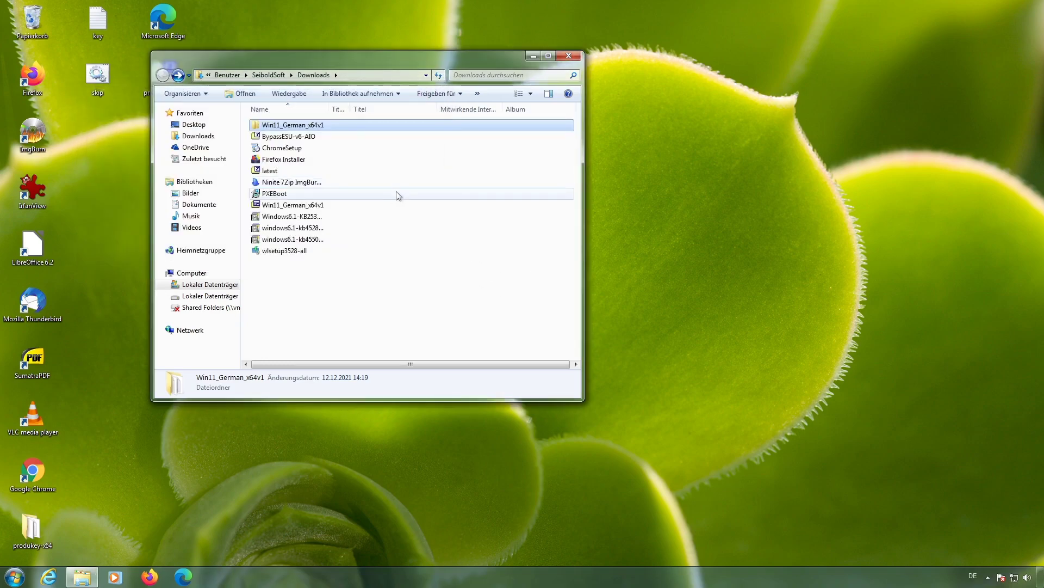
Launch setup from the extracted Win11_German_x64v1 folder, allow it to make changes and close the folder window
double_click(284, 126)
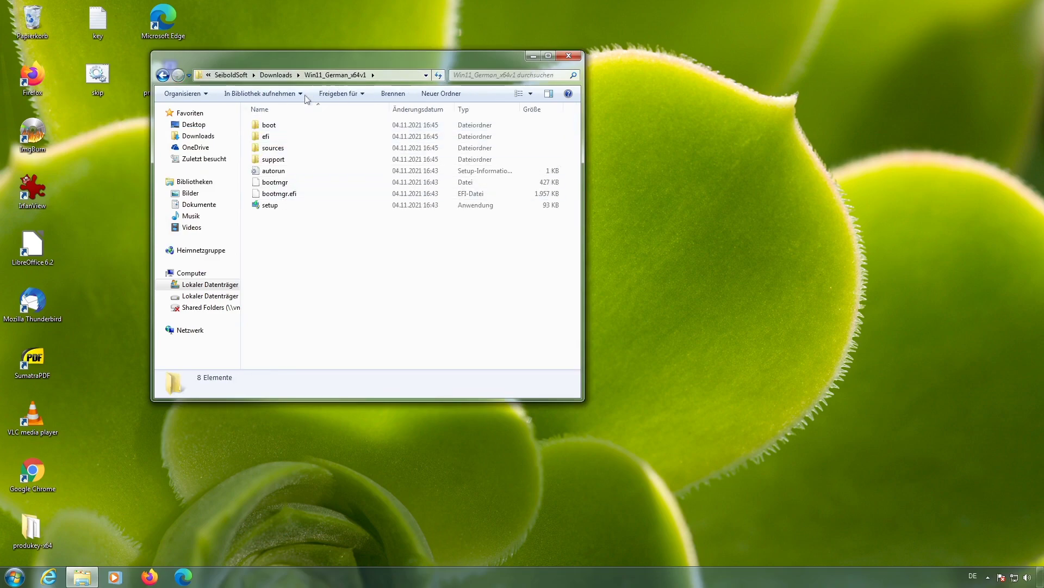
double_click(269, 206)
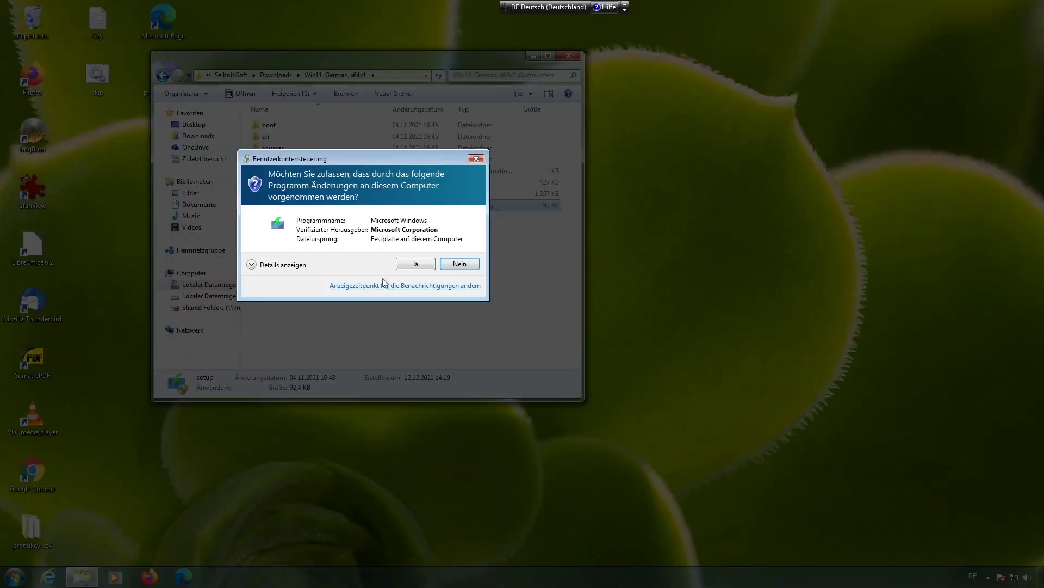
click(405, 263)
click(571, 57)
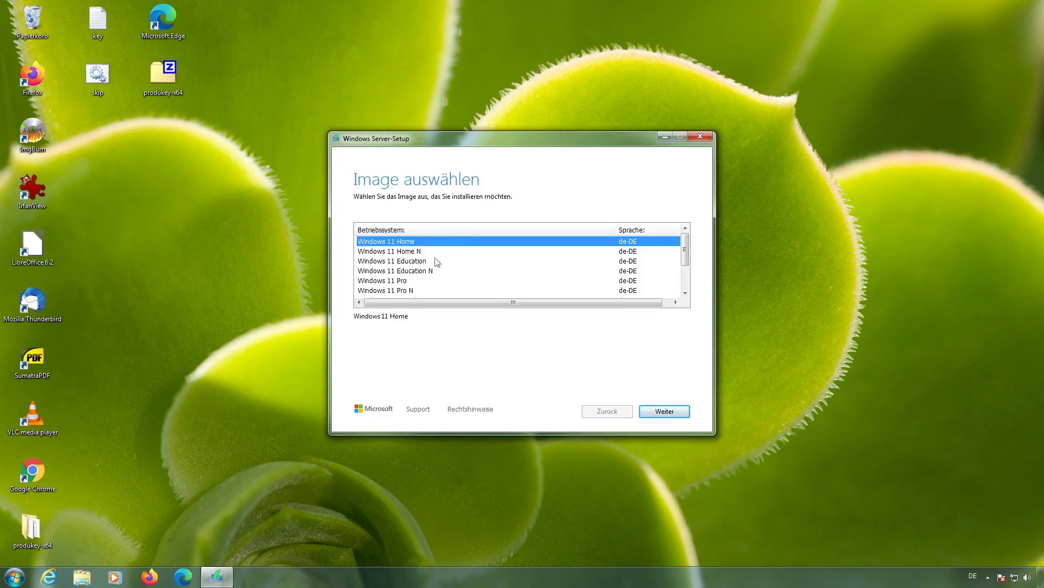
Choose the Windows 11 Pro image in the setup and accept the licence terms
click(390, 281)
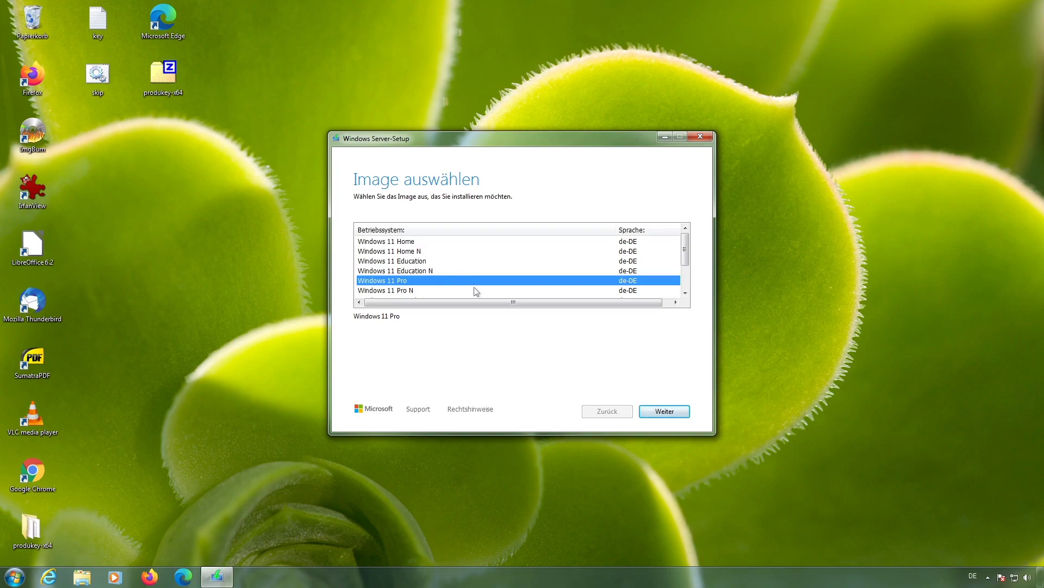
click(675, 412)
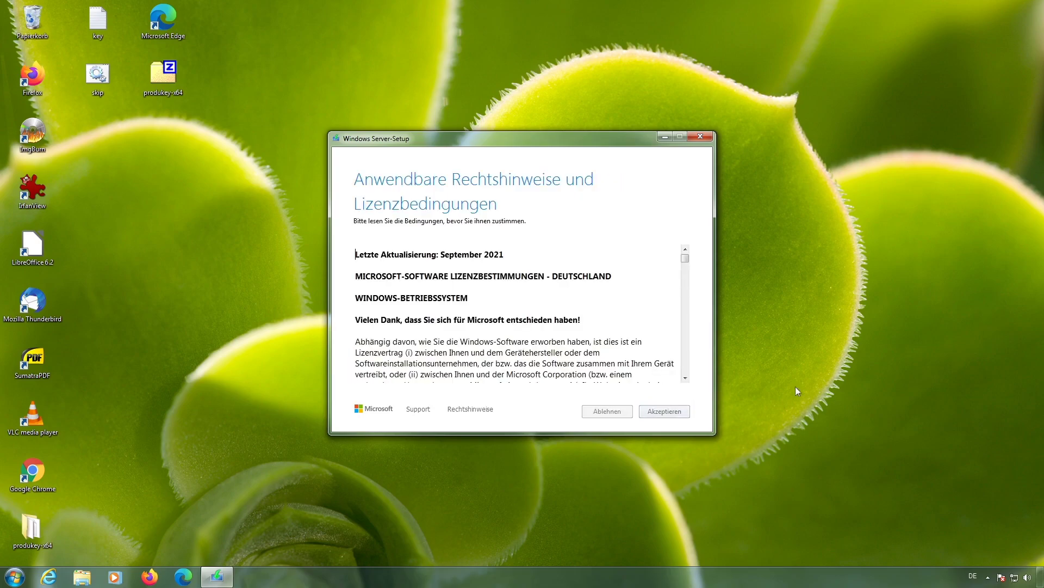
click(662, 412)
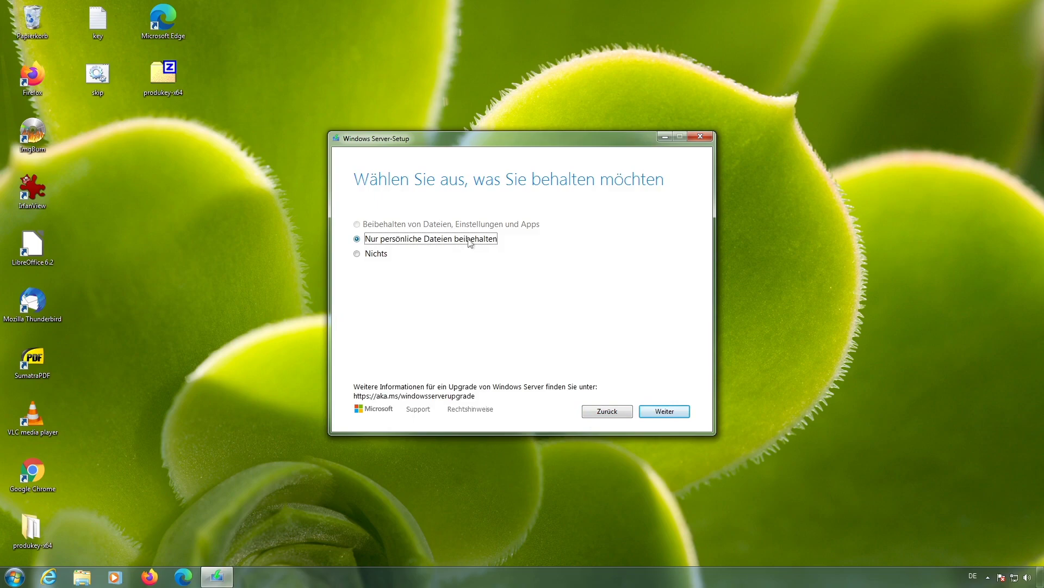
Continue with keeping only personal files, confirm the choice and start the Windows 11 Pro installation
click(662, 412)
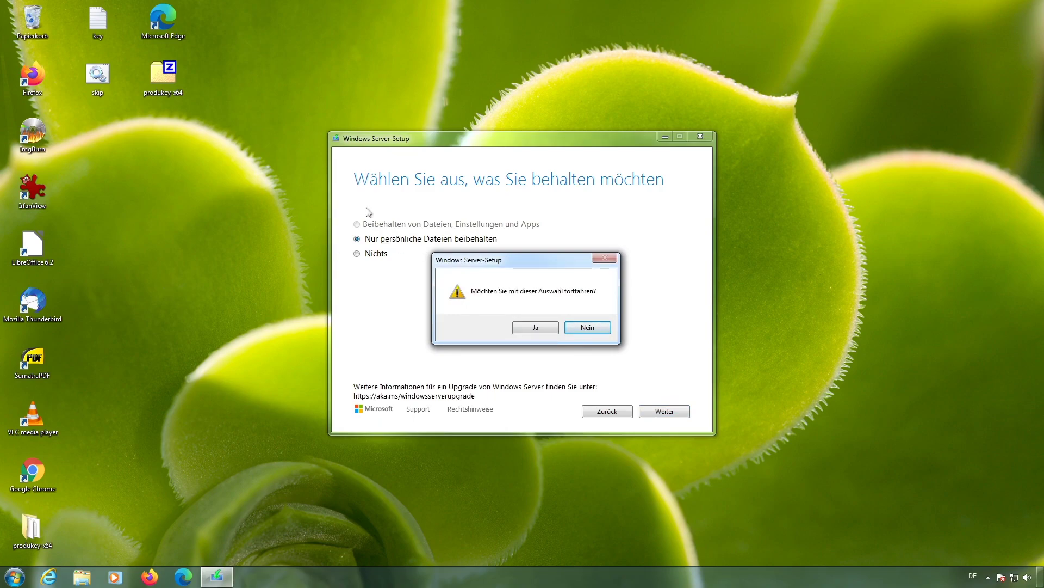
click(547, 329)
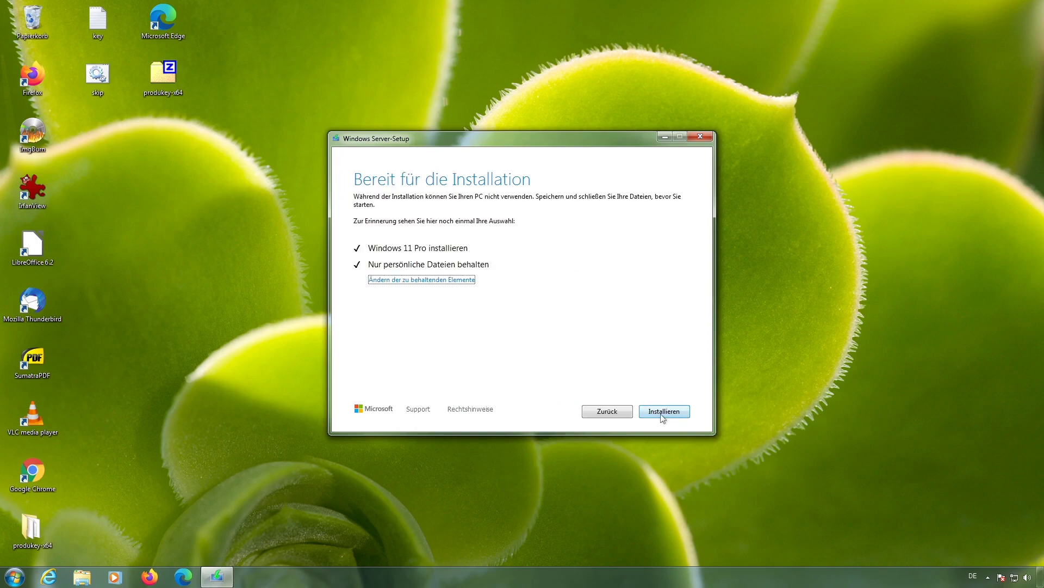
click(663, 414)
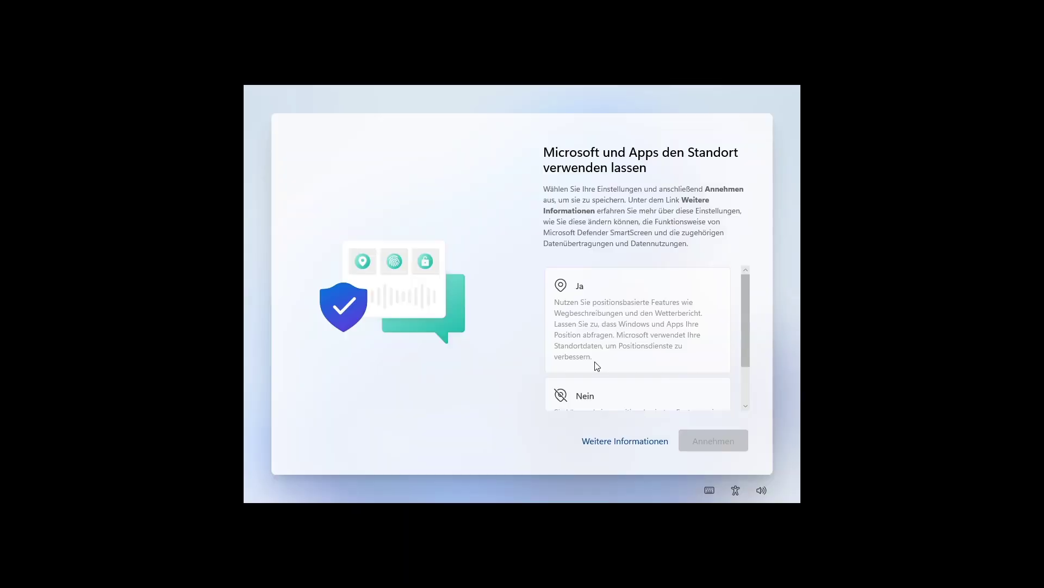
Decline location access for Microsoft and apps, decline Mein Gerät suchen, and accept both settings
click(600, 399)
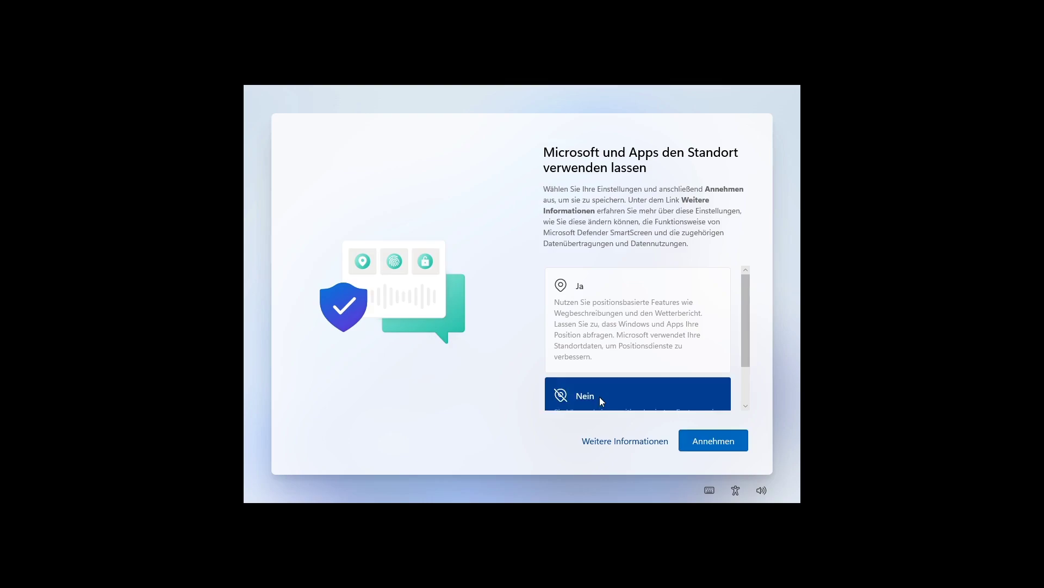
click(720, 449)
click(570, 389)
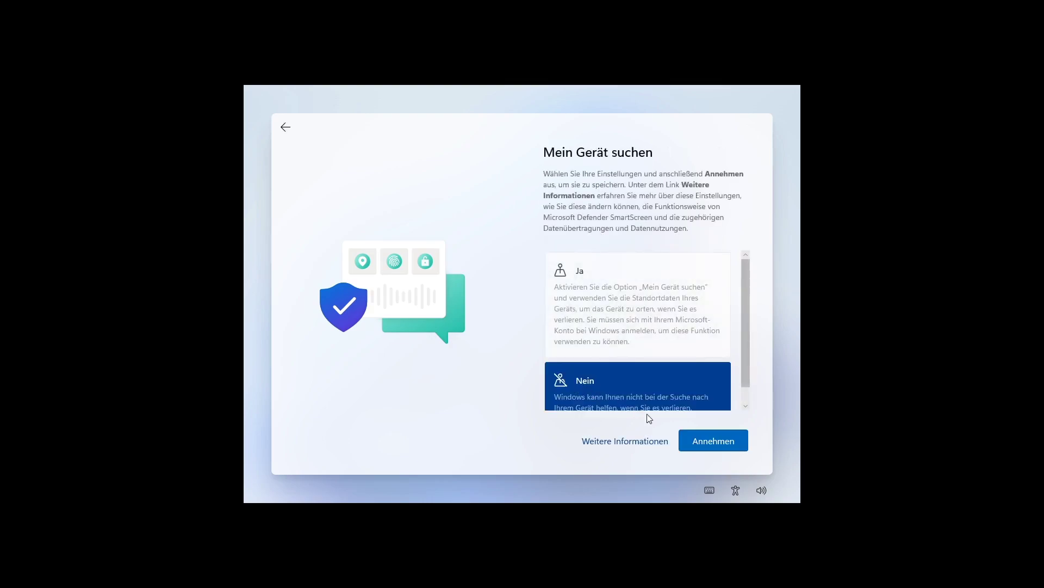
click(687, 439)
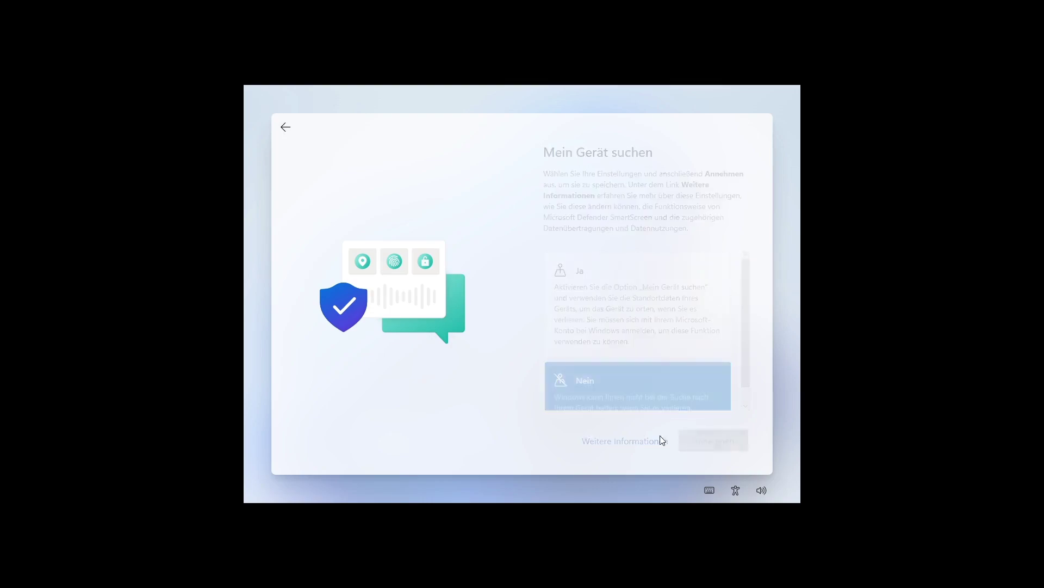
Limit diagnostic data to Nur Erforderlich, accept it and make a selection on the following privacy page
scroll(606, 387, down, 3)
scroll(606, 386, down, 3)
click(602, 380)
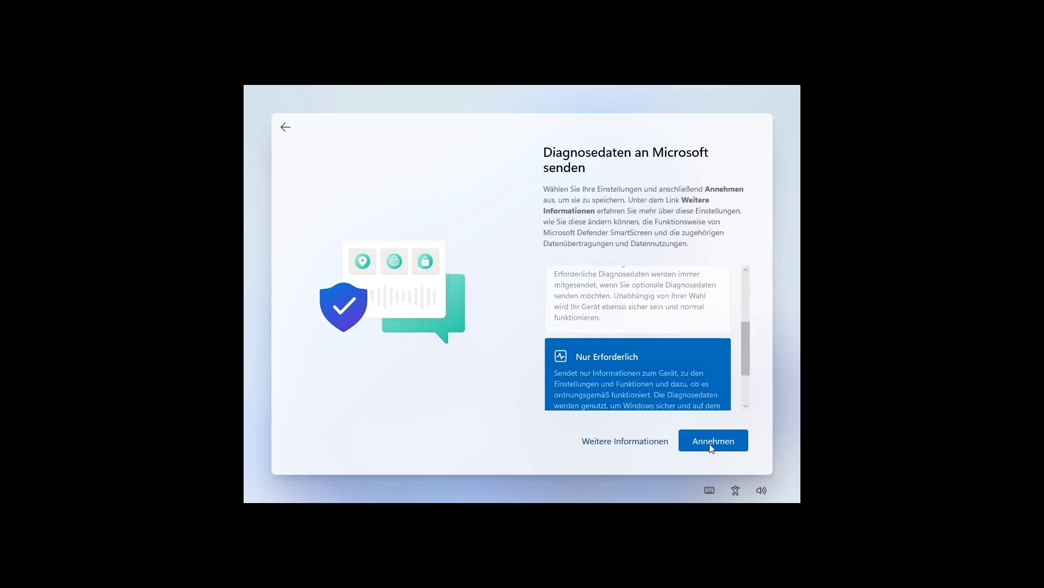
click(714, 442)
click(639, 381)
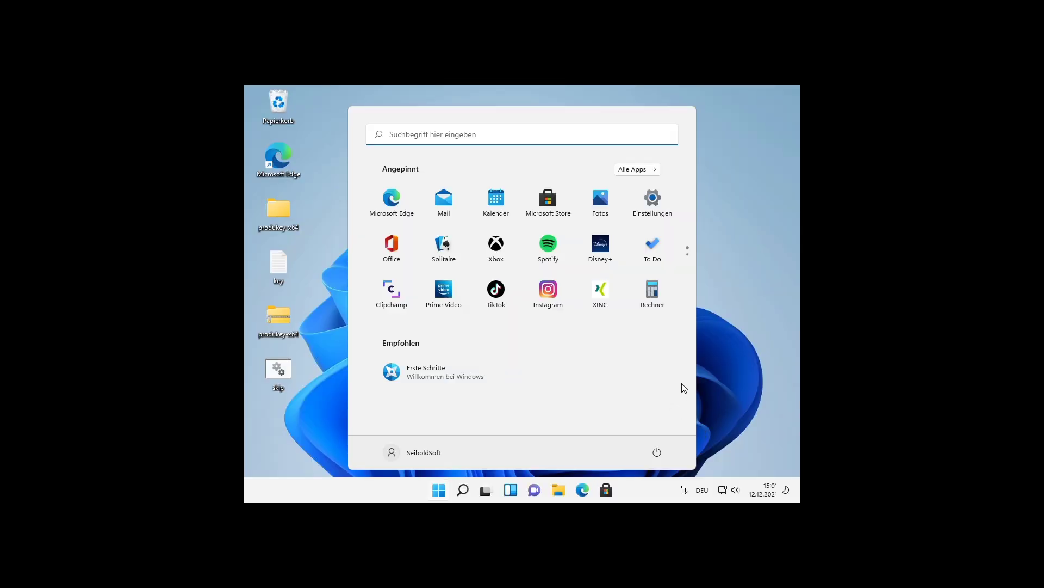
Look over the Windows 11 desktop, its pinned apps and the produkey-x64 folder, and close the folder
click(321, 286)
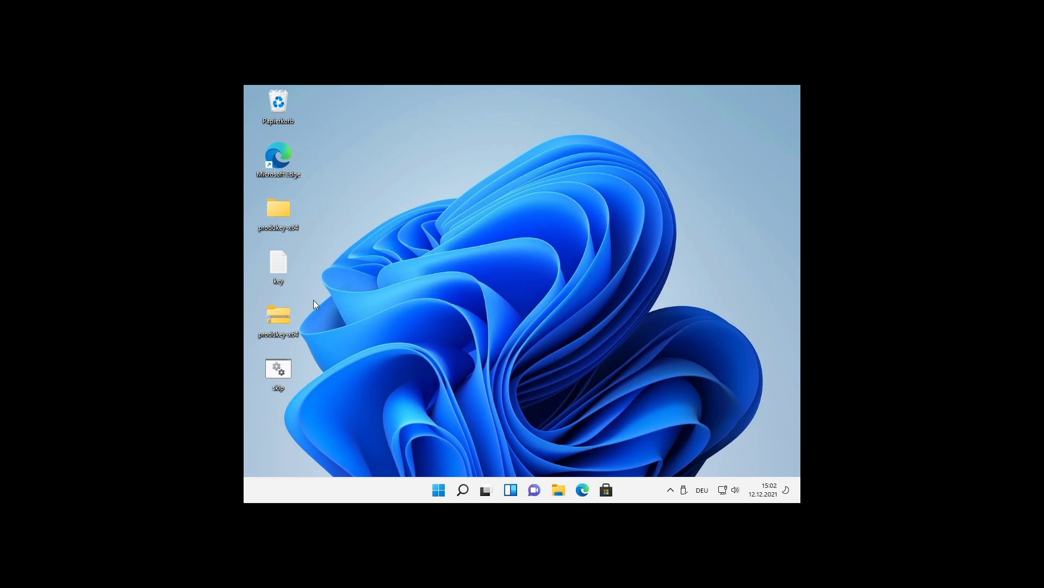
click(439, 489)
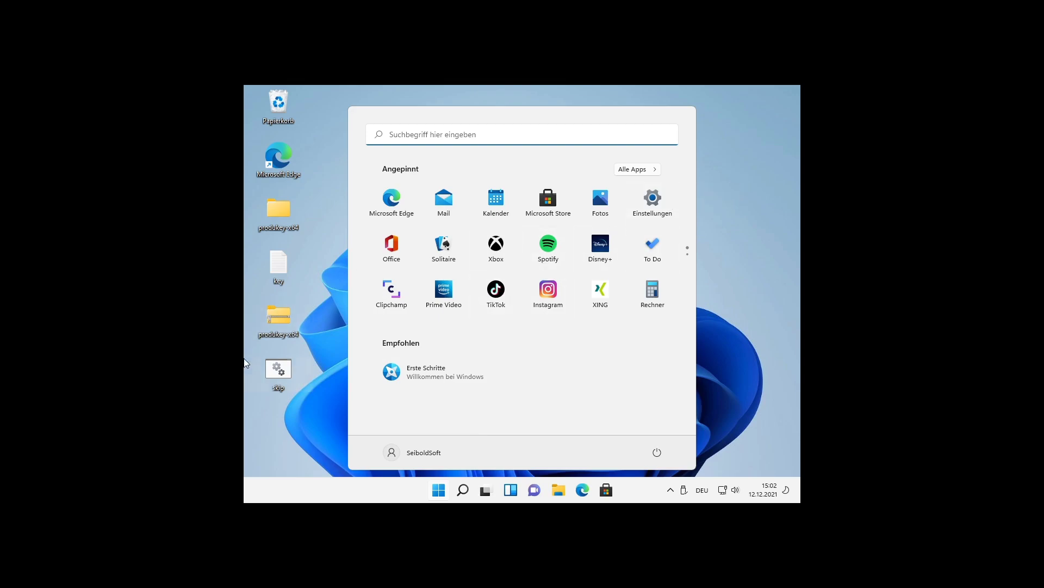
click(324, 349)
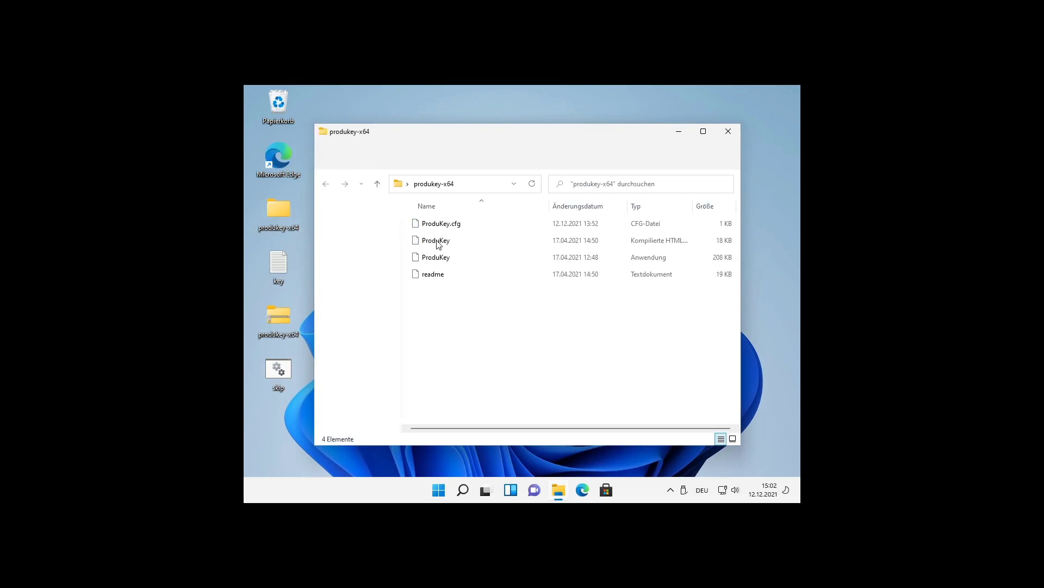
click(728, 131)
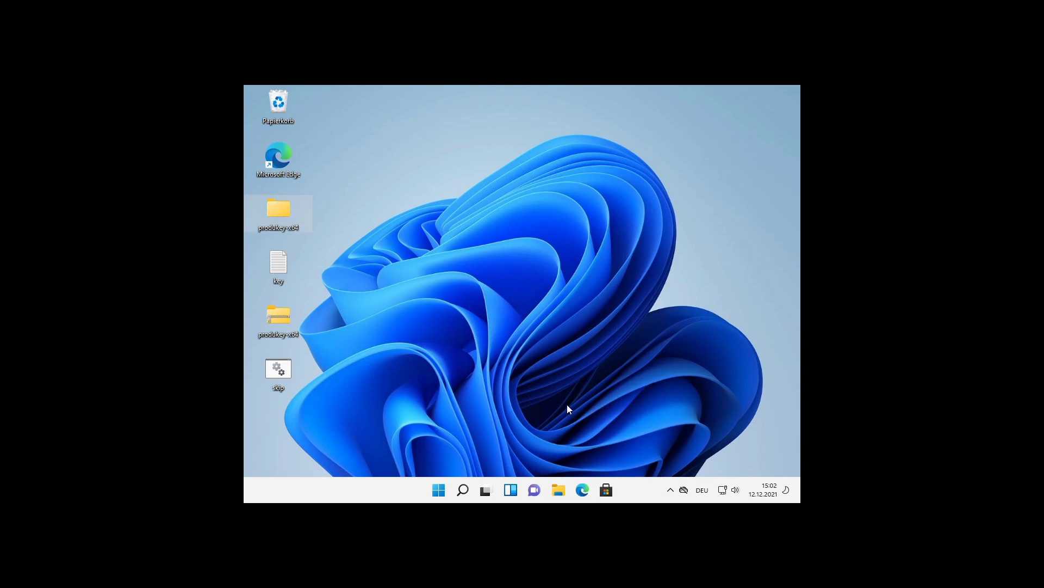
Open the Aktivierung page in the Windows system settings and expand the activation status details
click(439, 490)
click(652, 197)
scroll(558, 383, down, 3)
scroll(558, 382, down, 5)
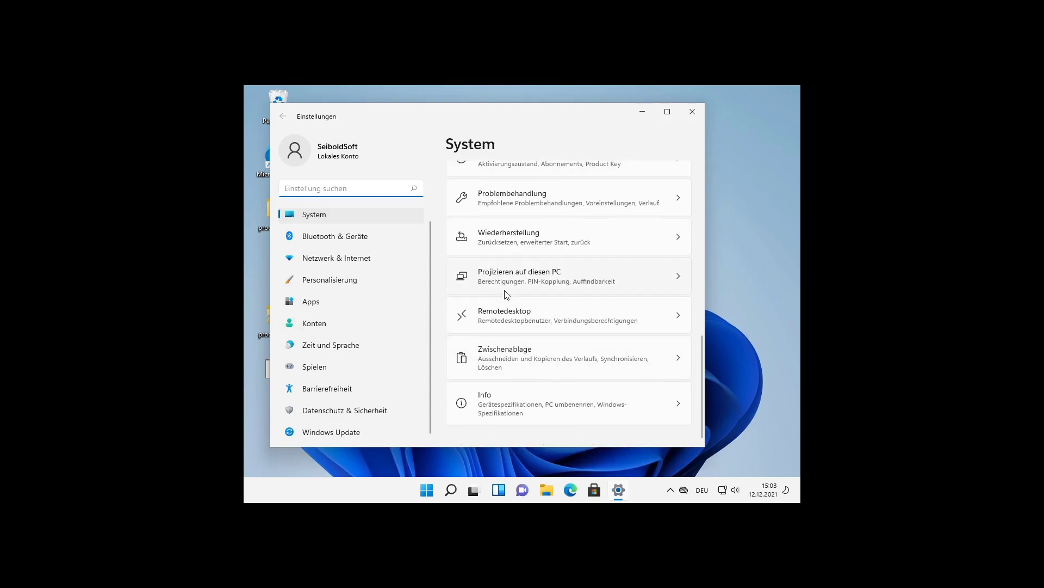
scroll(506, 294, up, 2)
click(514, 248)
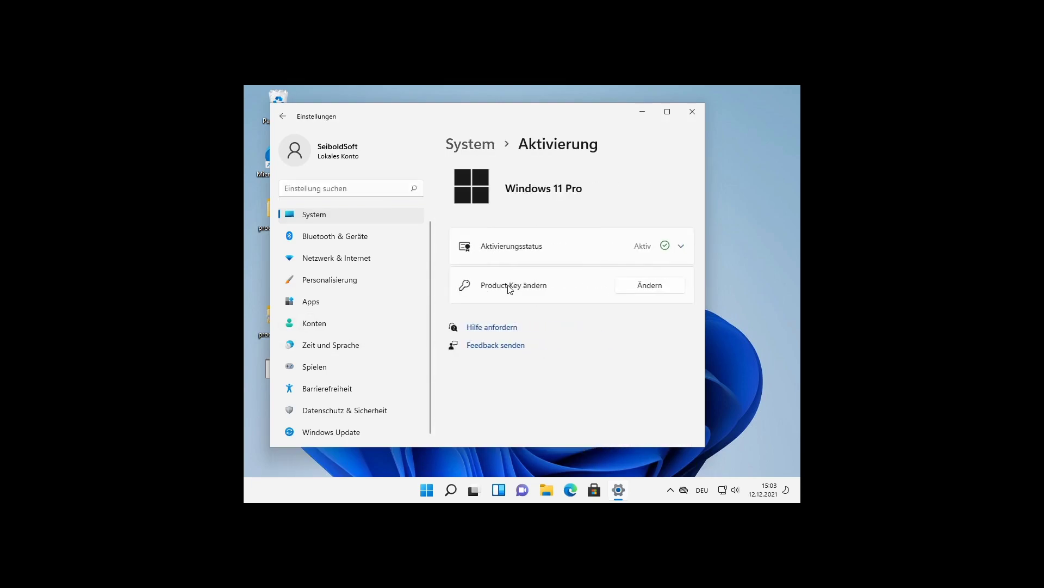
click(536, 245)
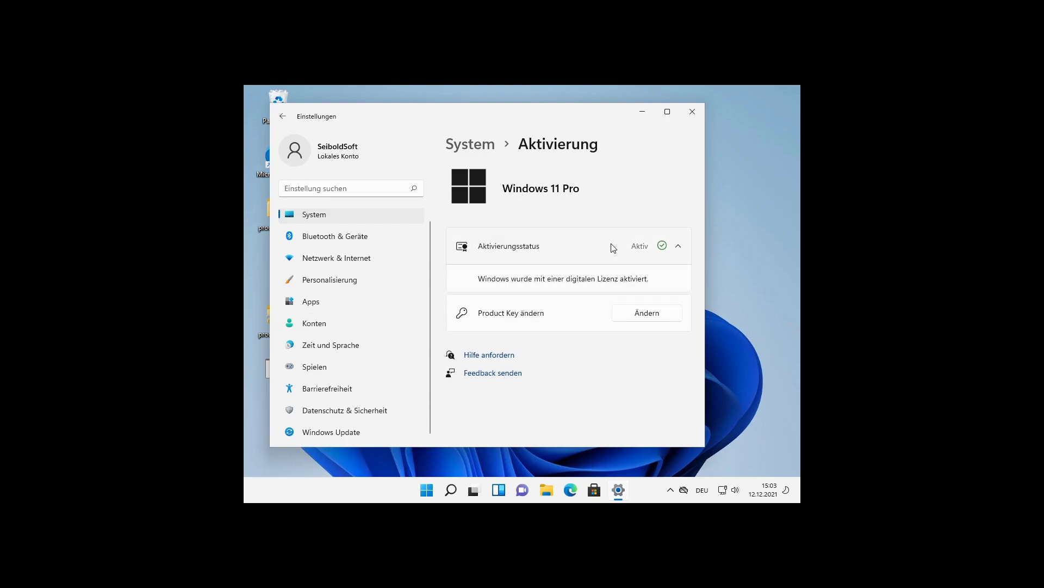